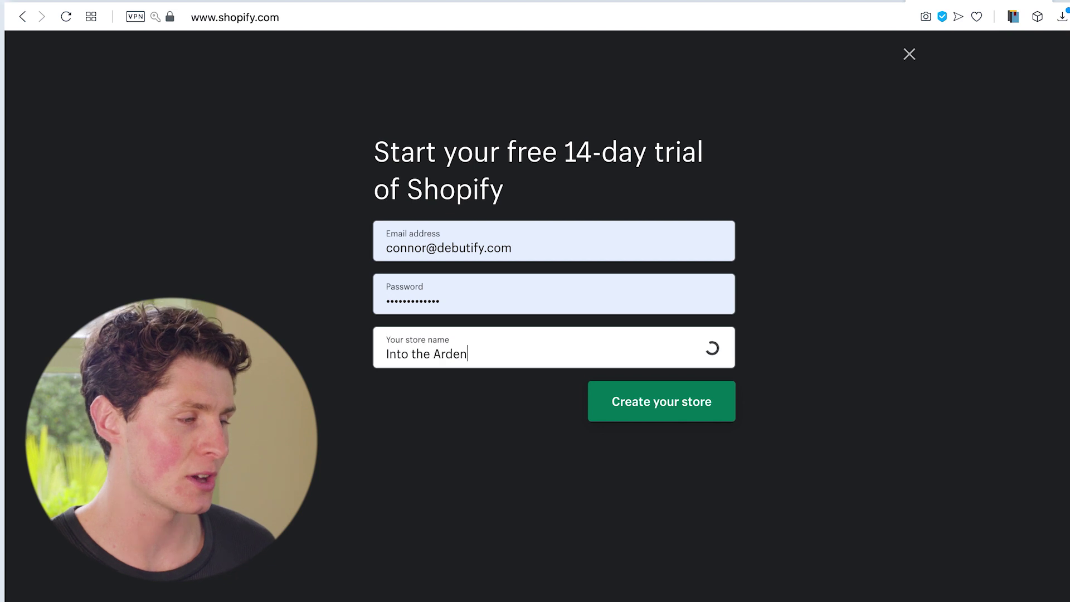
Create the store and answer the setup questions: just playing around, $0 NZD current revenue.
left_click(609, 274)
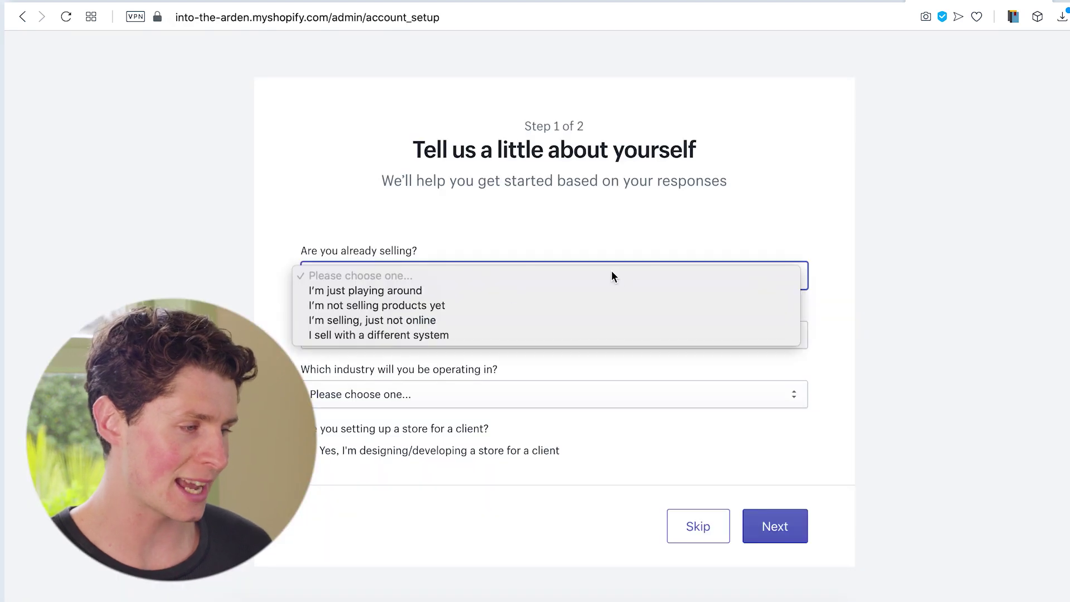
left_click(390, 289)
left_click(435, 336)
left_click(436, 349)
left_click(390, 392)
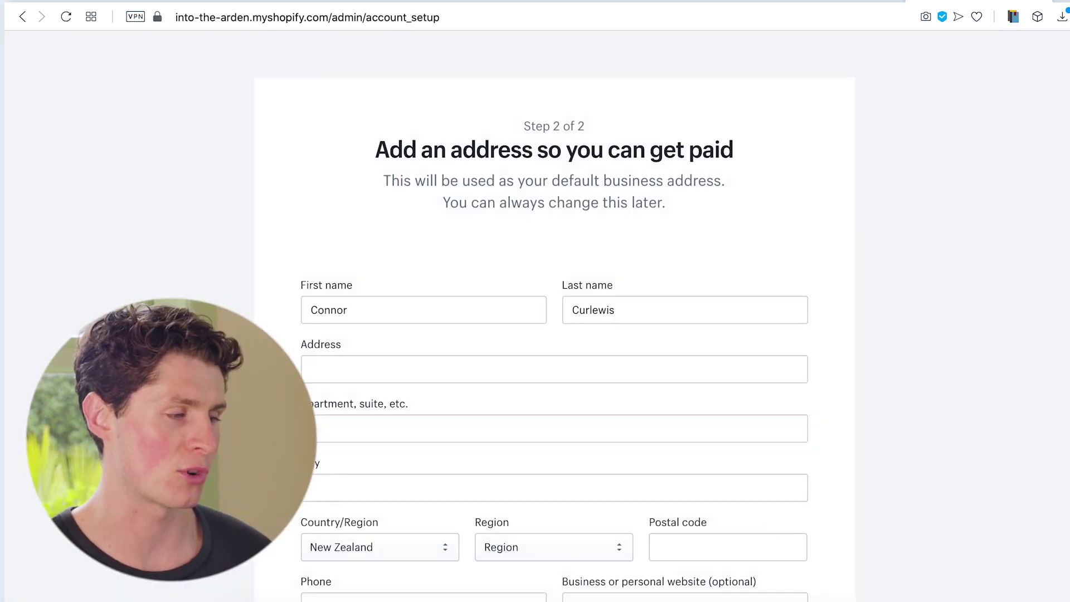
Begin entering the store's street address in the Step 2 address form.
left_click(555, 292)
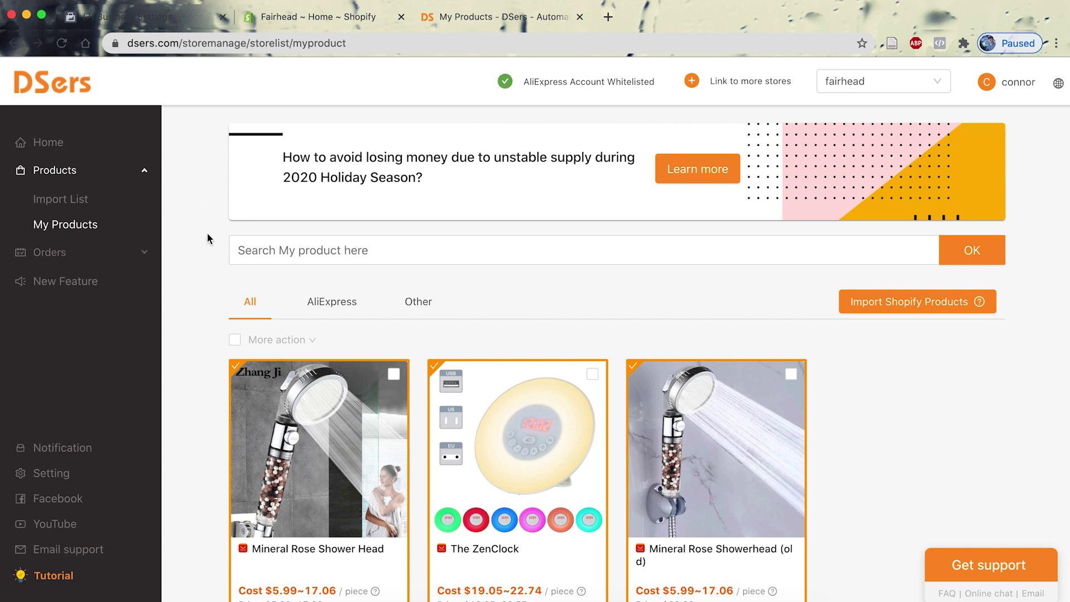
scroll(207, 238, "down", 4)
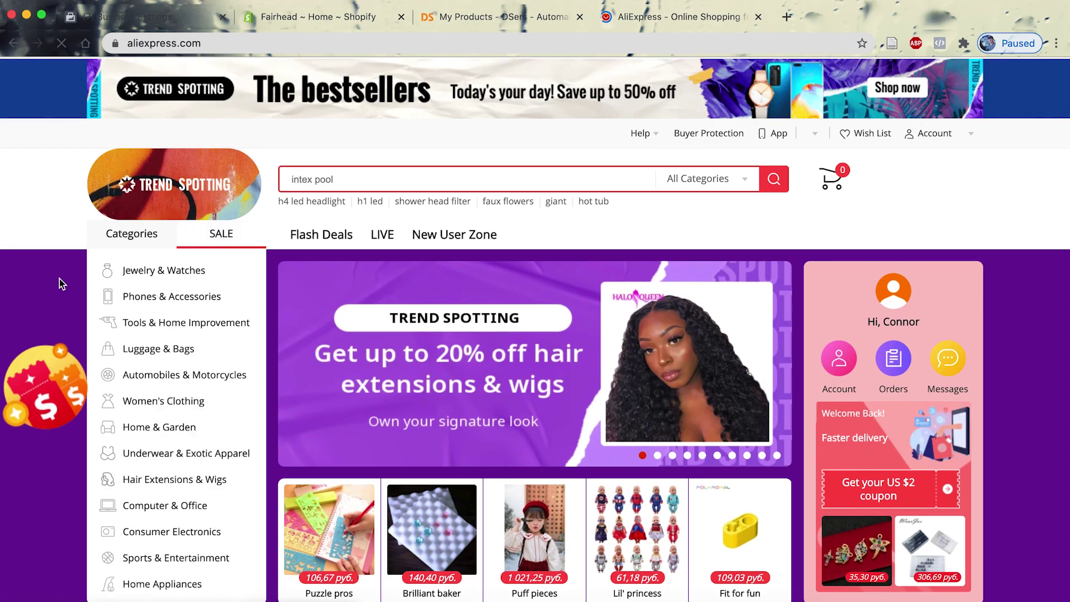
scroll(60, 283, "down", 8)
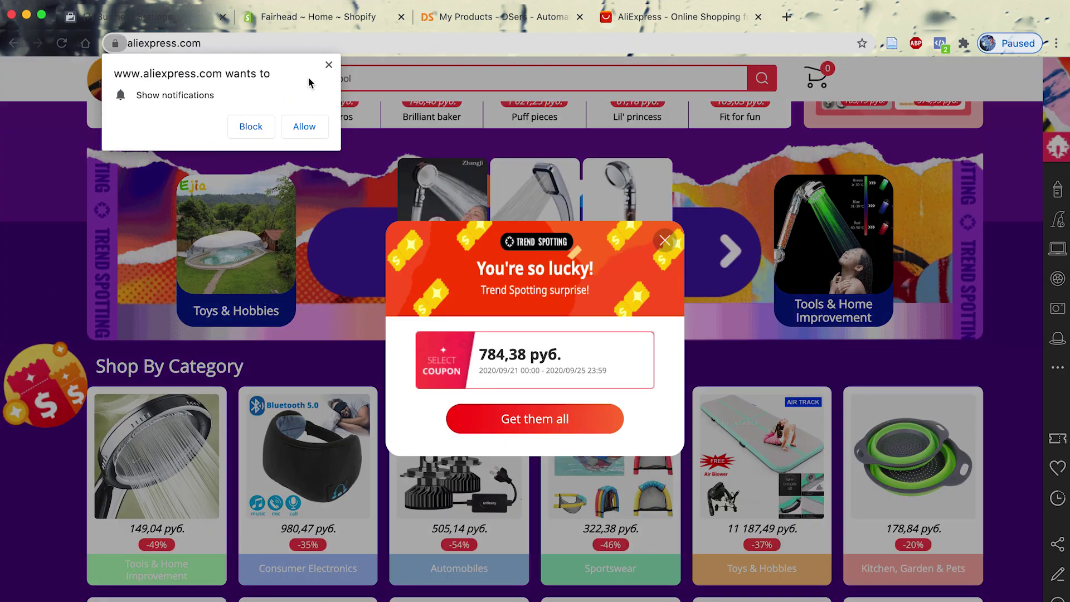
Dismiss AliExpress's notification request and coupon popup, then scroll to Flash Deals.
left_click(329, 71)
scroll(54, 184, "up", 8)
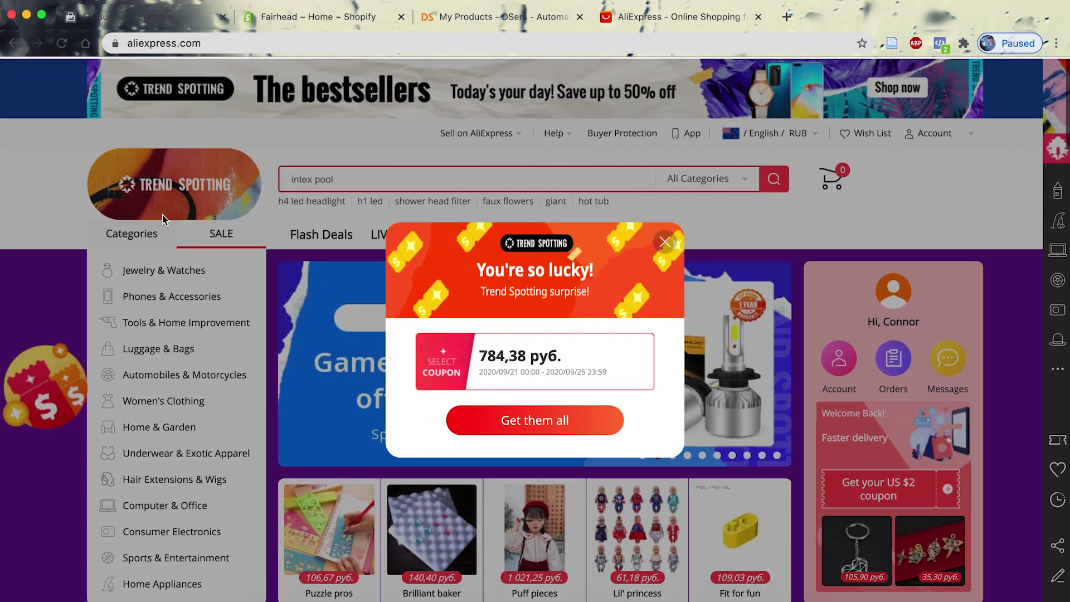
left_click(663, 242)
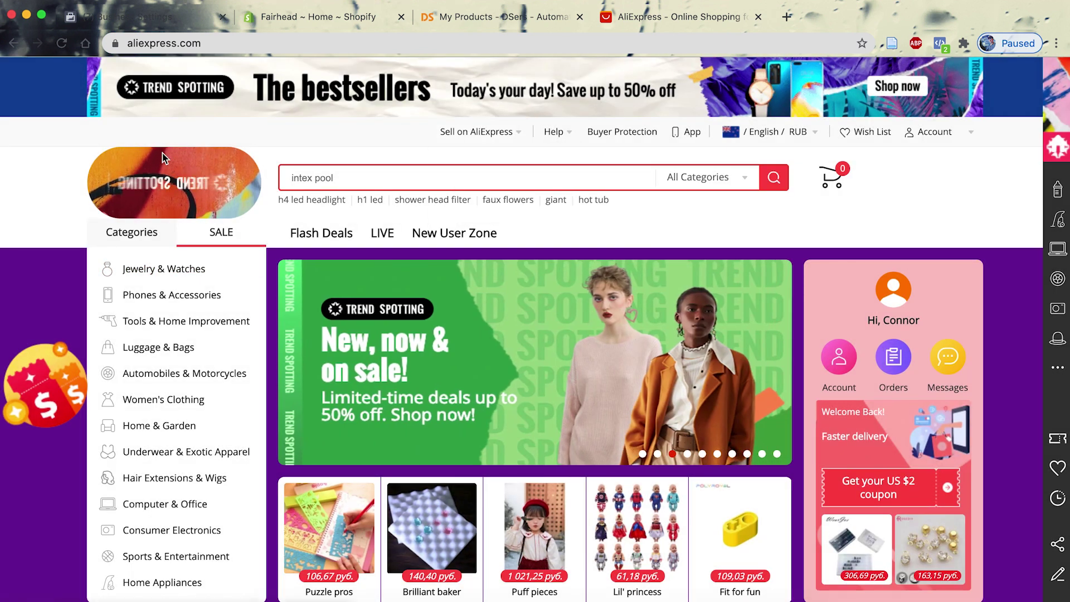
scroll(56, 234, "down", 10)
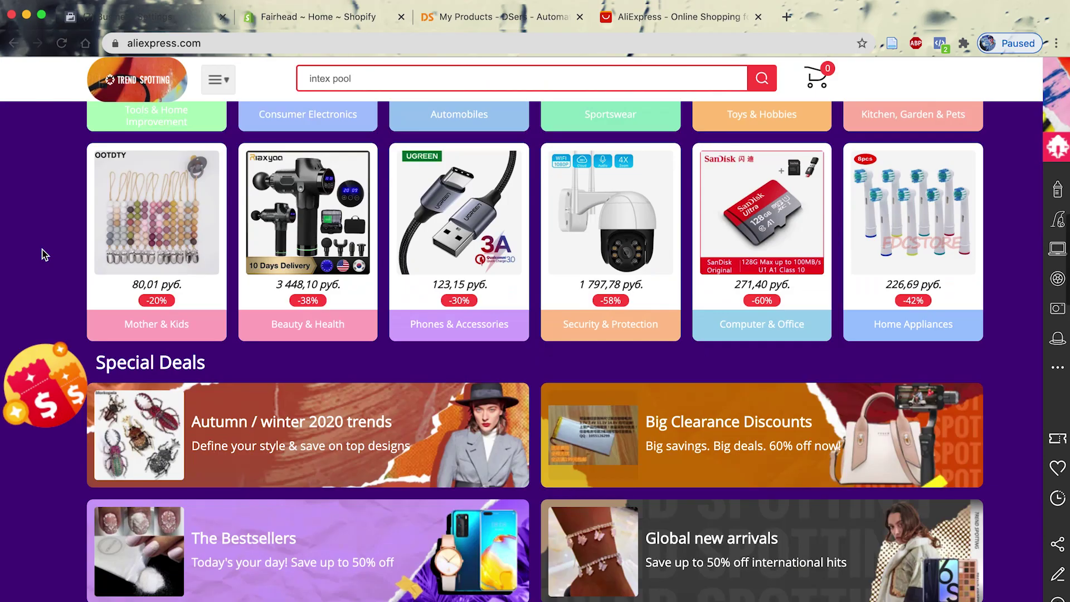
scroll(45, 255, "down", 5)
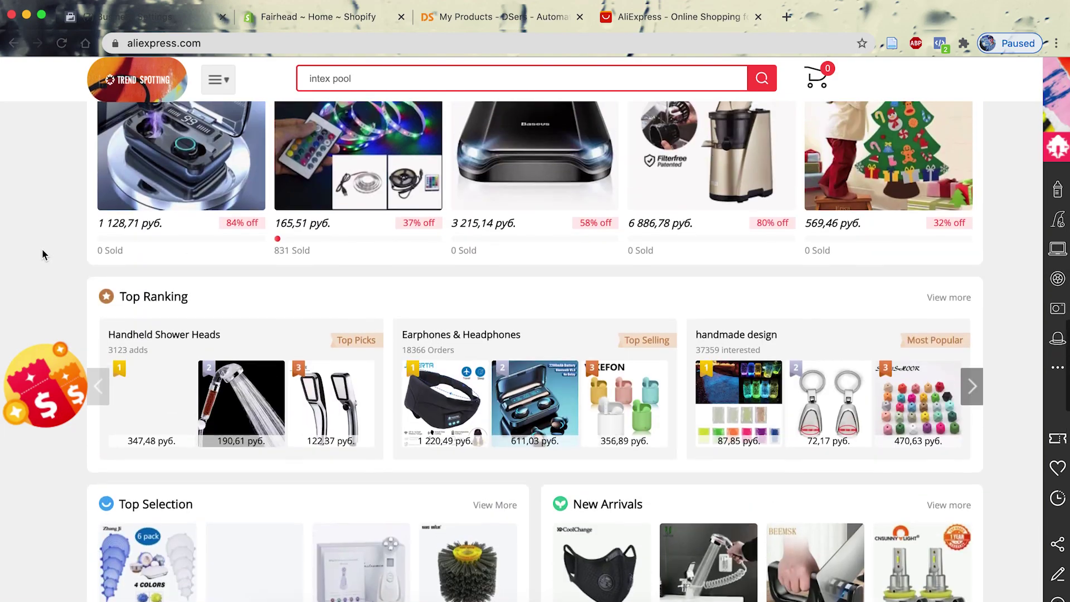
scroll(68, 285, "up", 10)
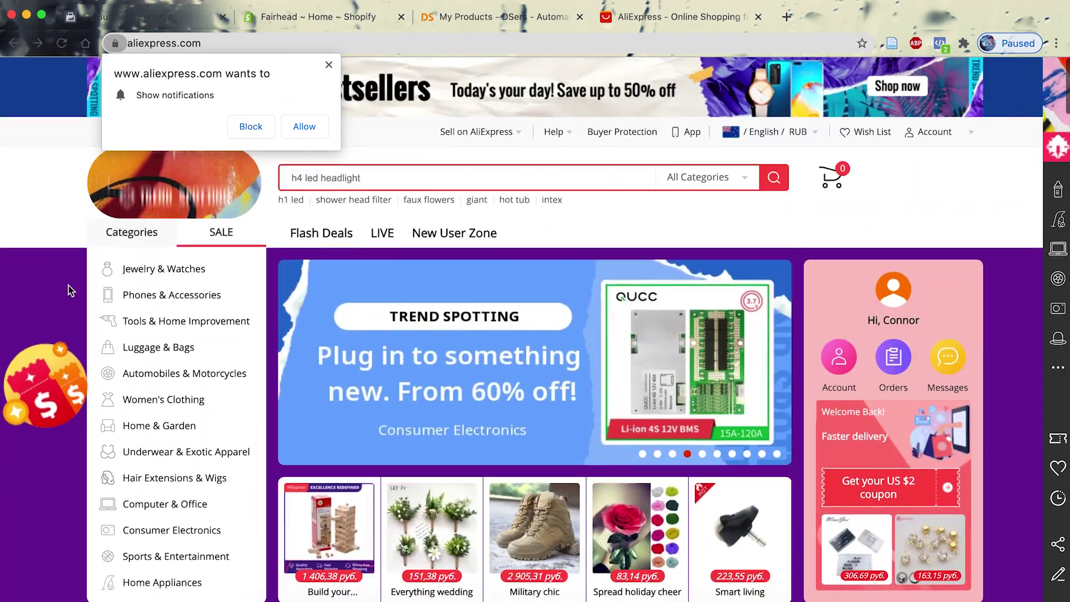
scroll(68, 286, "down", 15)
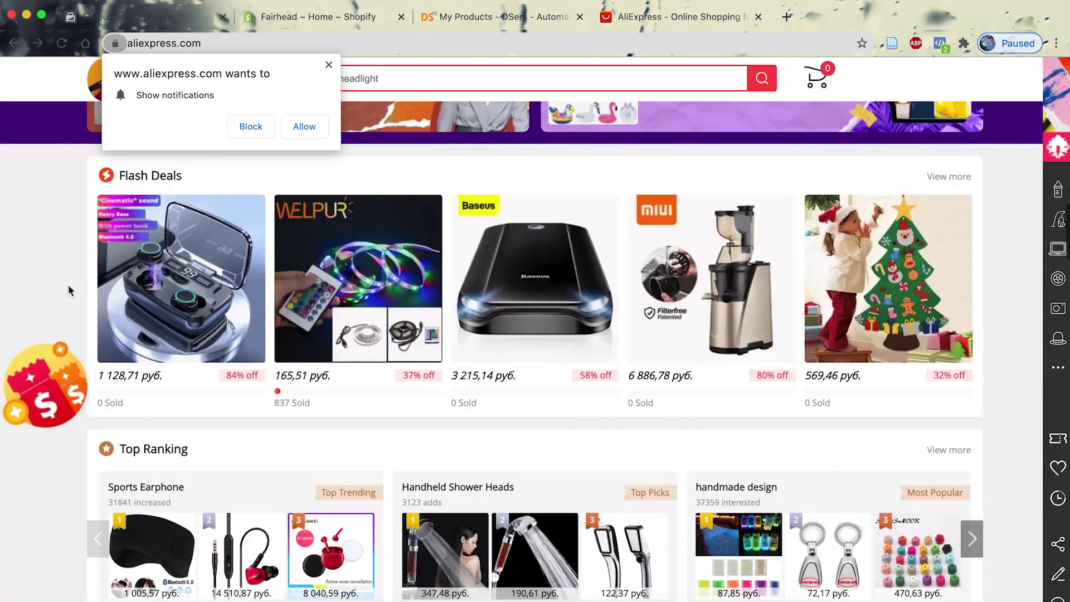
Open the wireless earbuds flash-deal product and copy its page link.
left_click(209, 304)
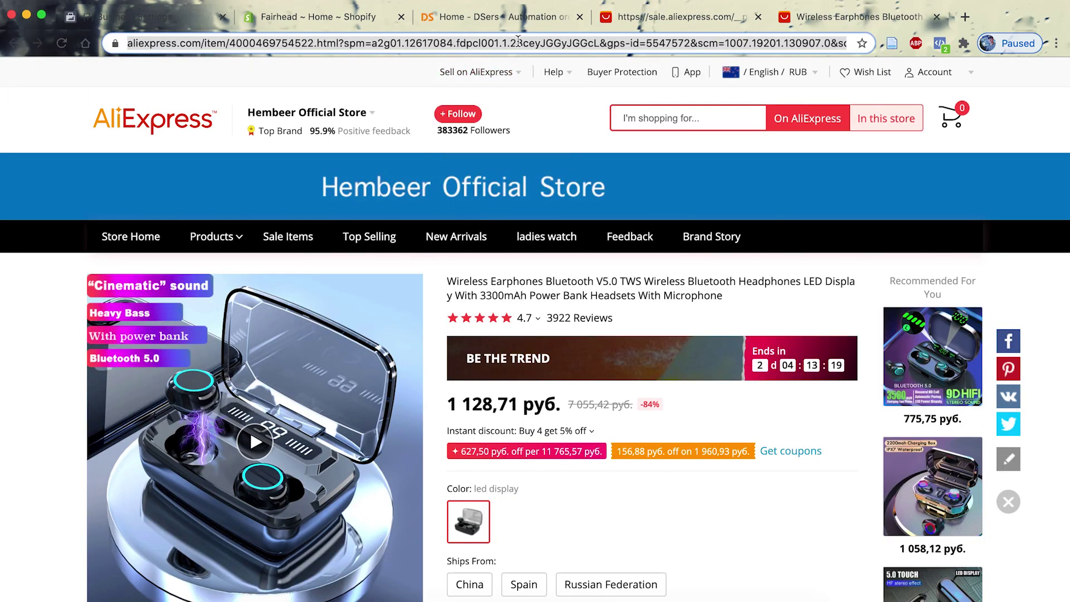
triple_click(518, 42)
triple_click(520, 42)
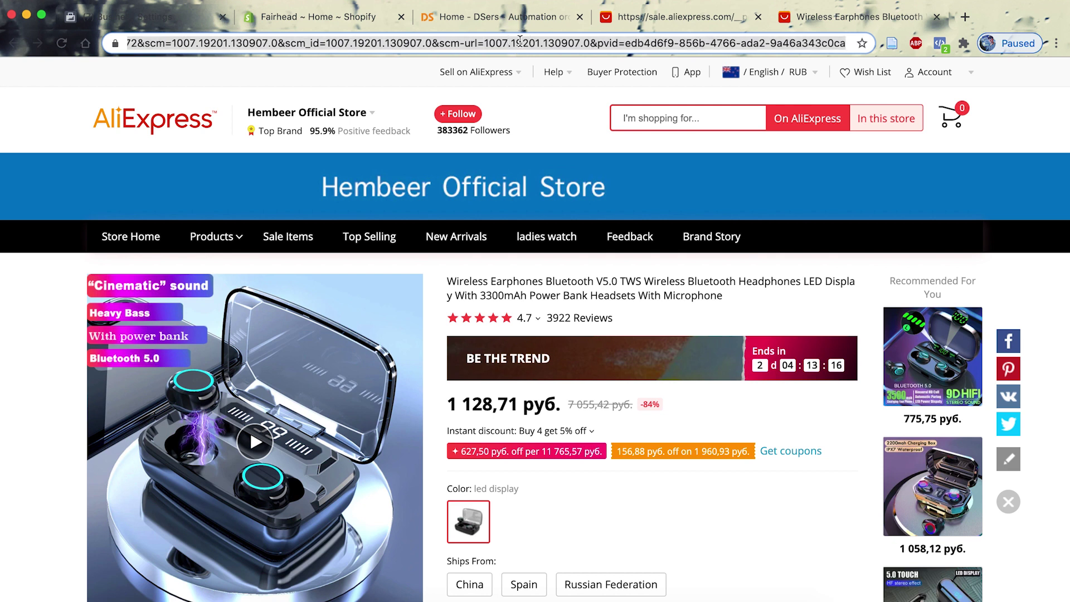
left_click(470, 27)
Import the earphones into the DSers Import List by pasting the AliExpress link.
left_click(55, 170)
left_click(62, 206)
left_click(249, 324)
key("super+v")
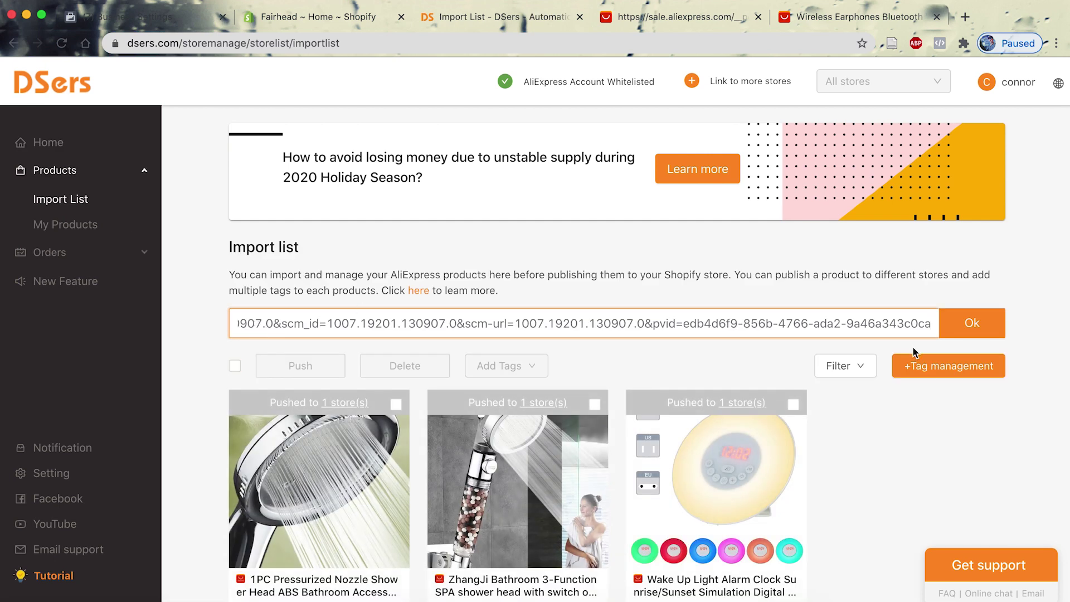
left_click(967, 322)
scroll(199, 311, "down", 5)
scroll(198, 306, "up", 1)
Push the earphones to fairhead.myshopify.com, also publishing to the Online Store.
left_click(341, 482)
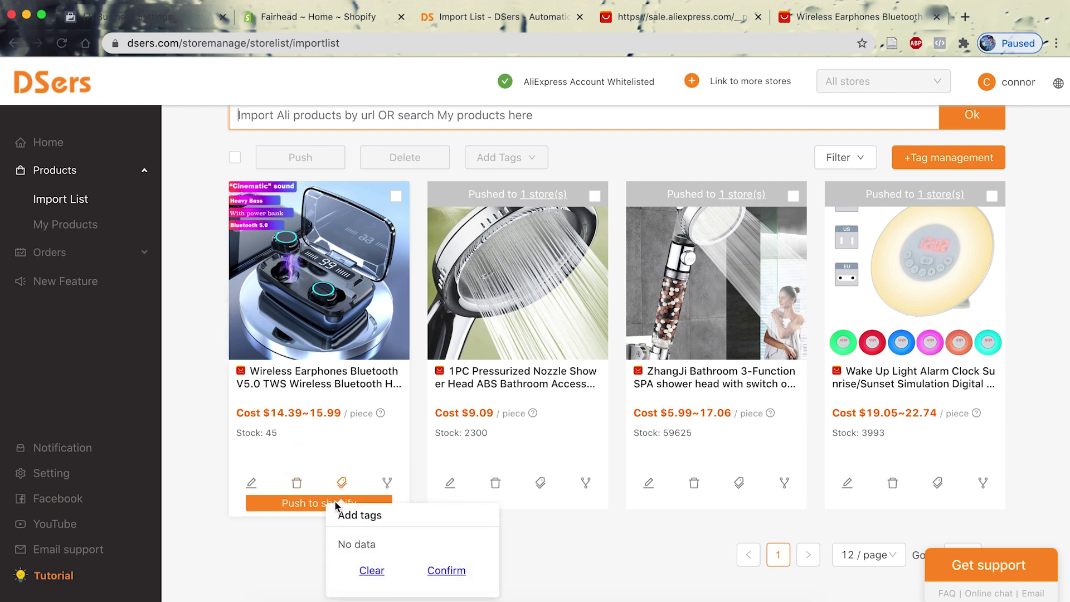
left_click(294, 503)
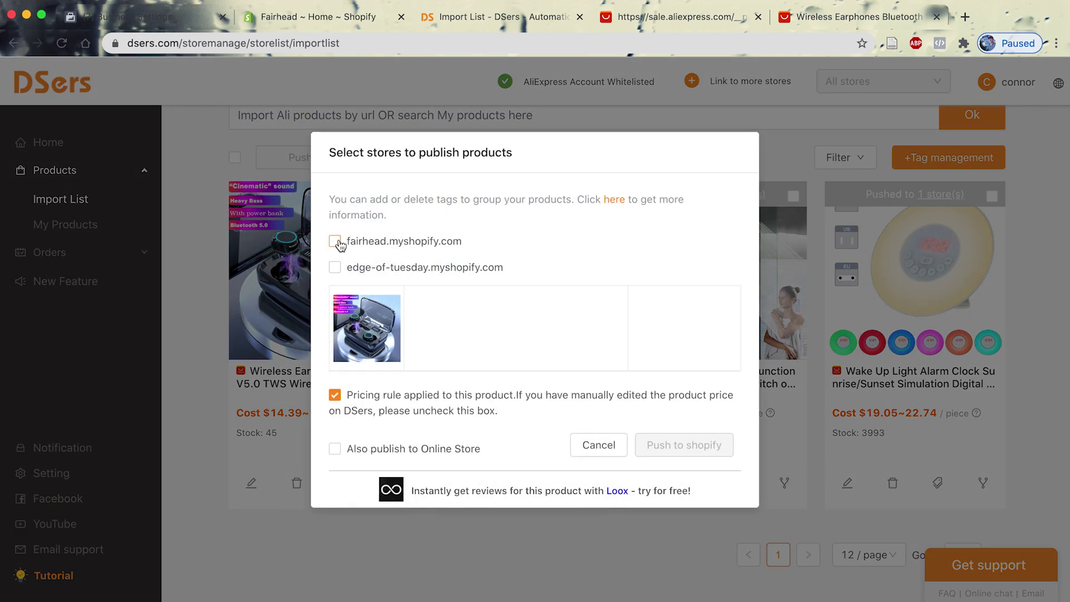
left_click(334, 240)
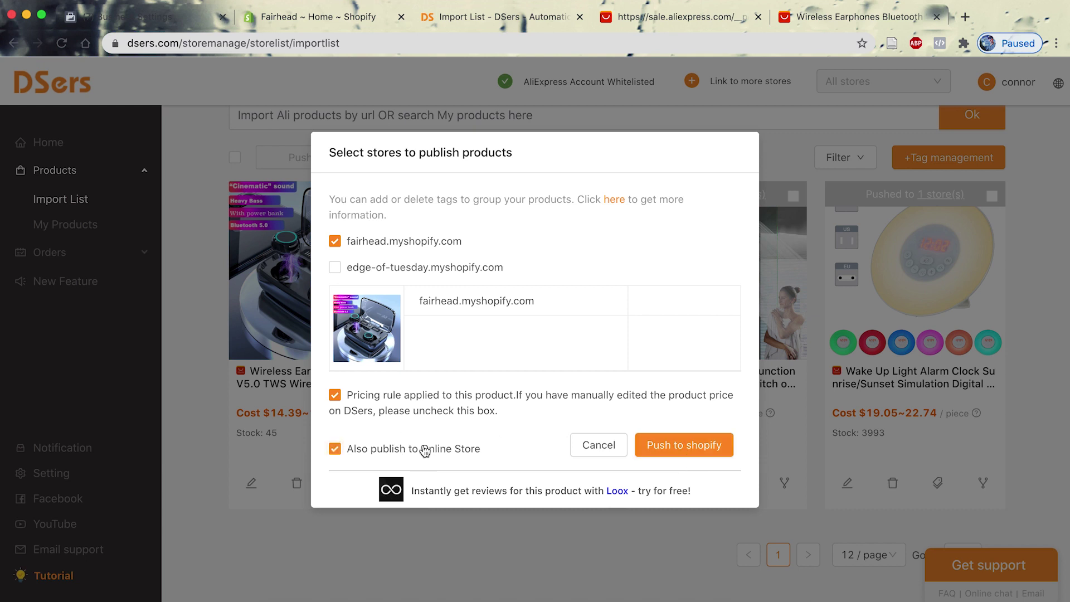
left_click(685, 444)
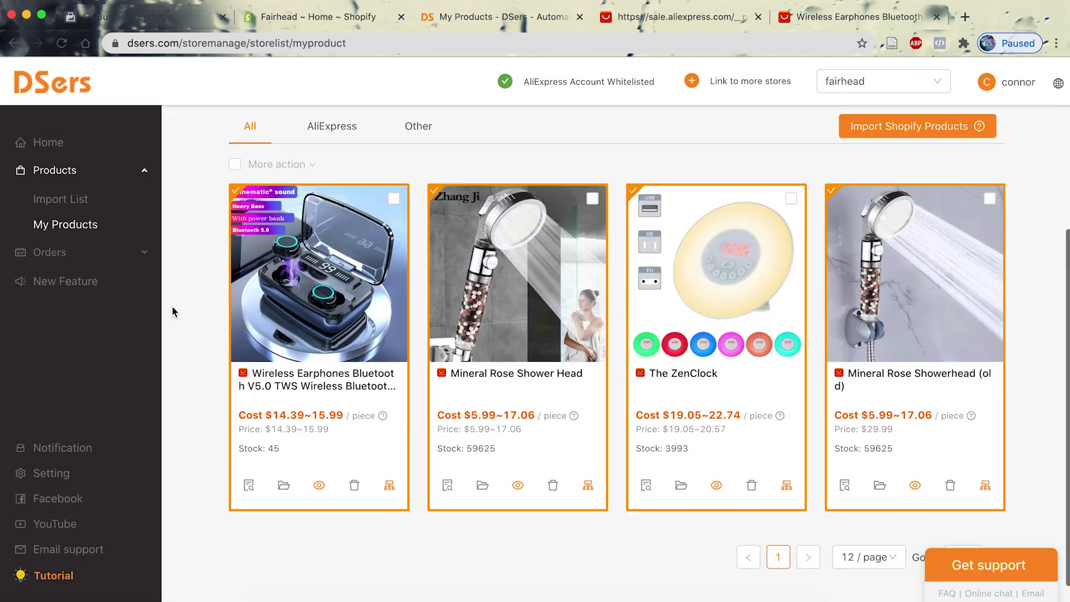
scroll(171, 311, "down", 1)
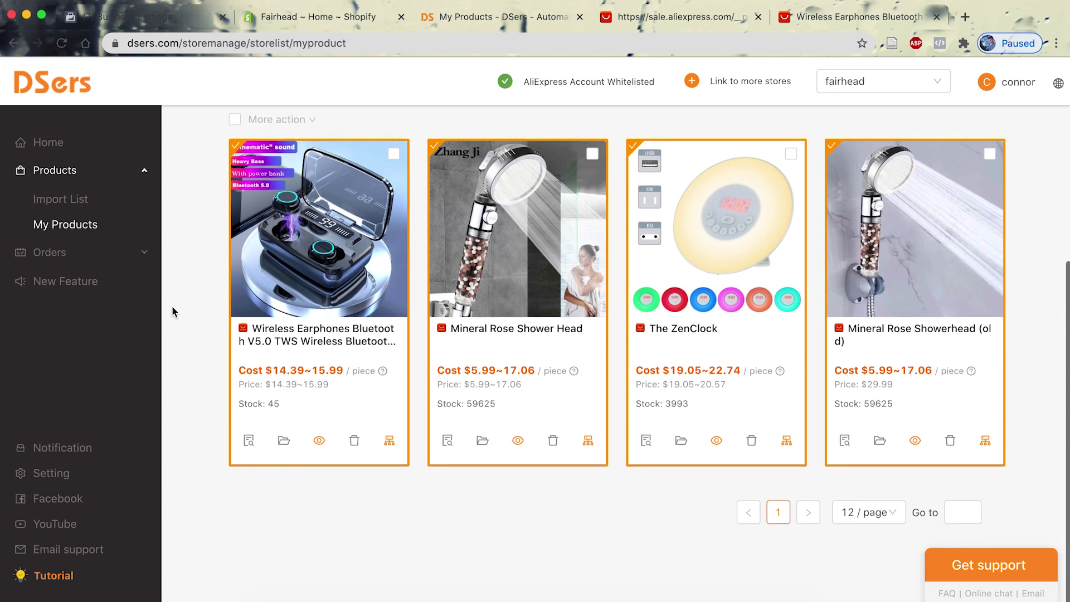
Open the imported earphones product in Shopify admin and scroll through its description.
left_click(282, 441)
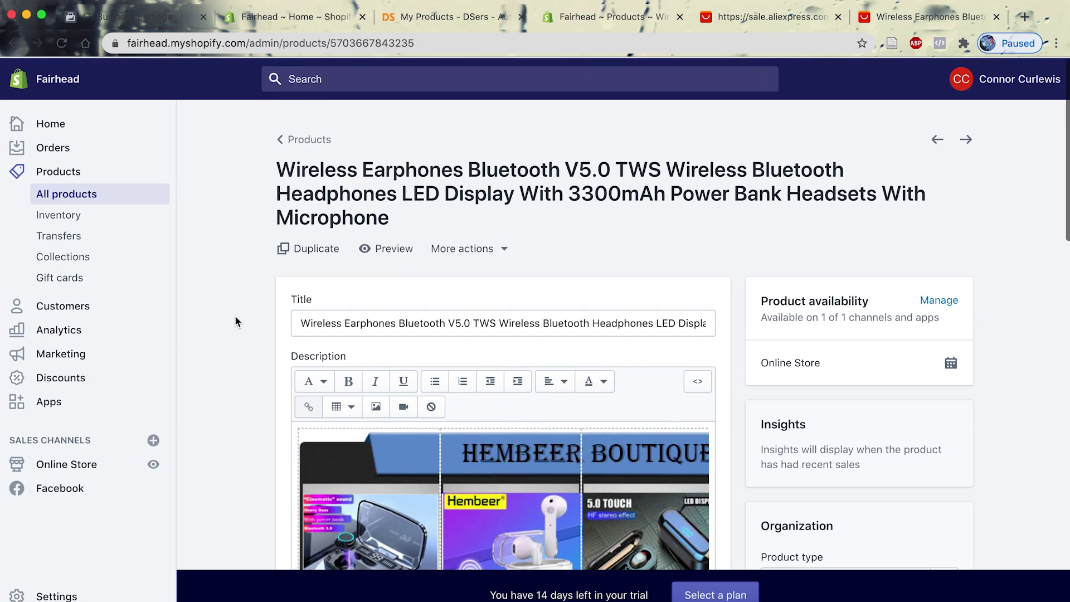
scroll(235, 316, "down", 10)
scroll(235, 315, "down", 5)
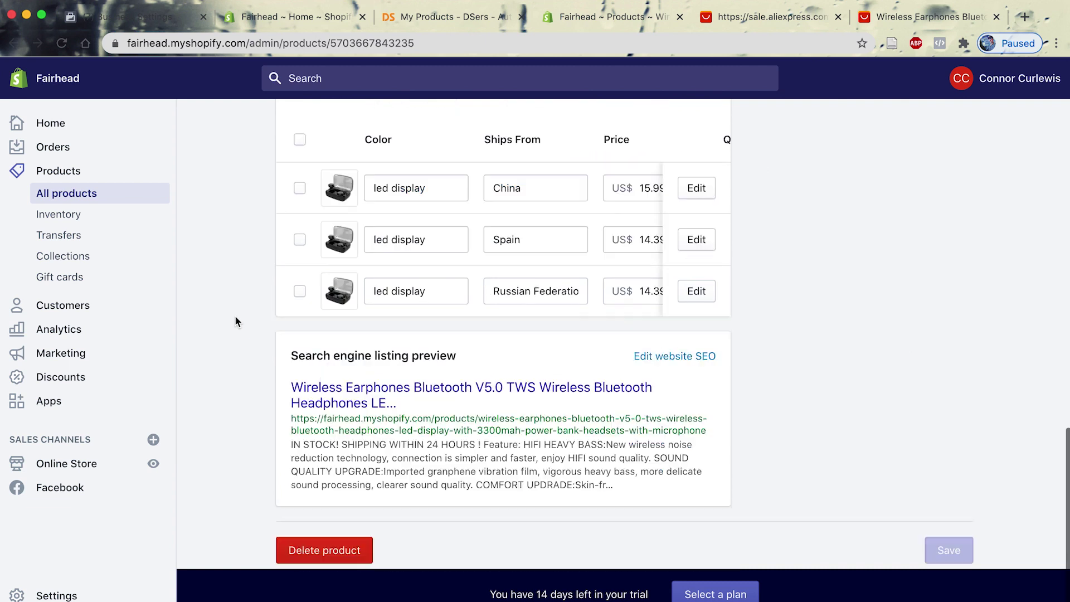
scroll(235, 315, "up", 2)
scroll(235, 315, "up", 1)
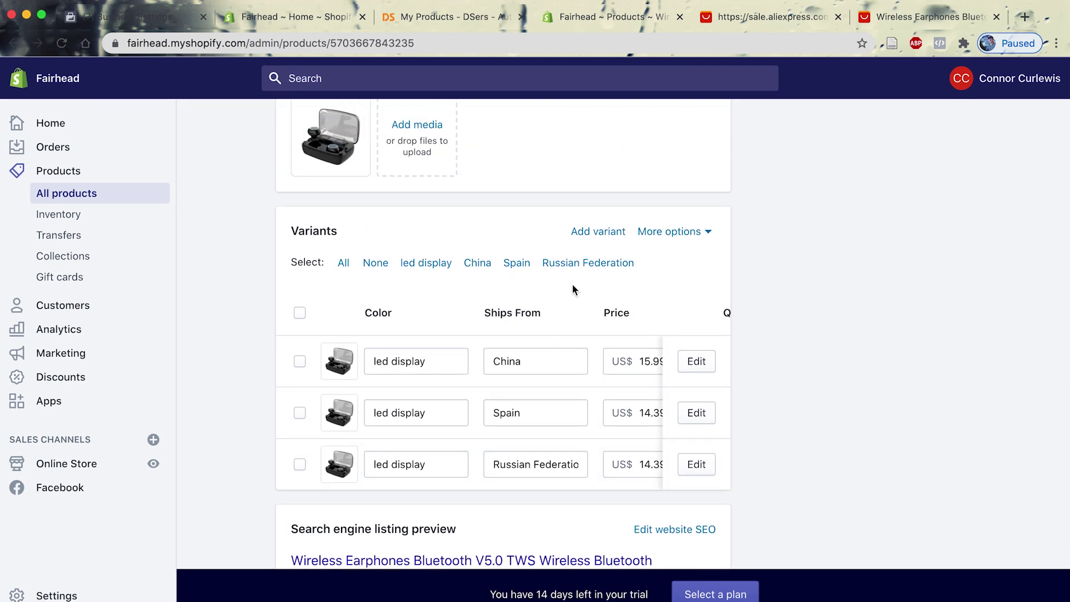
scroll(594, 412, "right", 10)
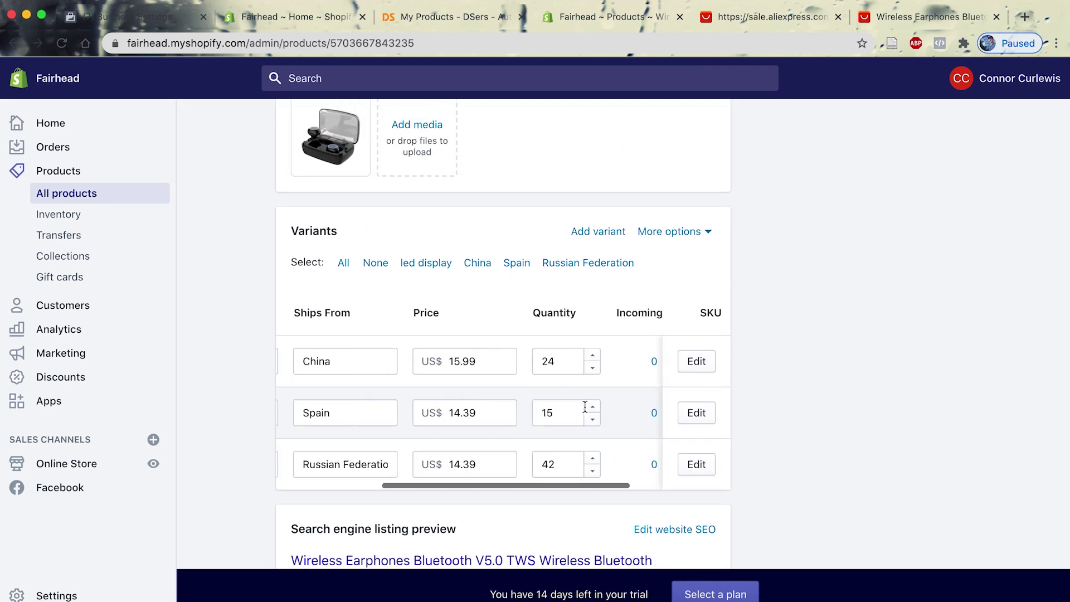
scroll(767, 318, "up", 10)
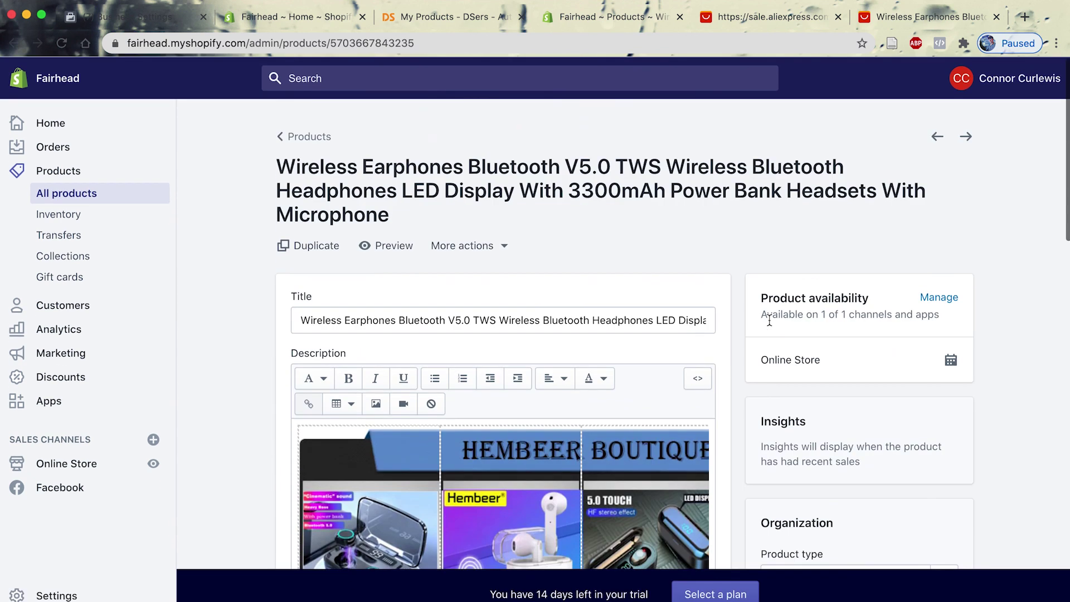
scroll(769, 320, "down", 3)
Check the product title without changing it and finish reviewing the description images.
triple_click(553, 212)
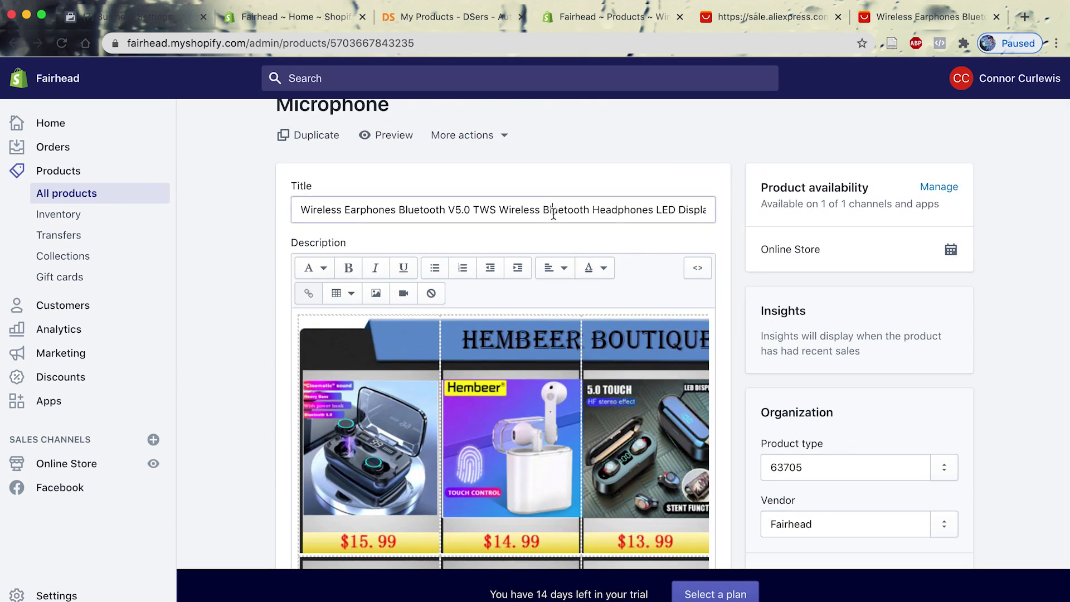
left_click(245, 269)
scroll(246, 269, "down", 5)
scroll(334, 329, "up", 2)
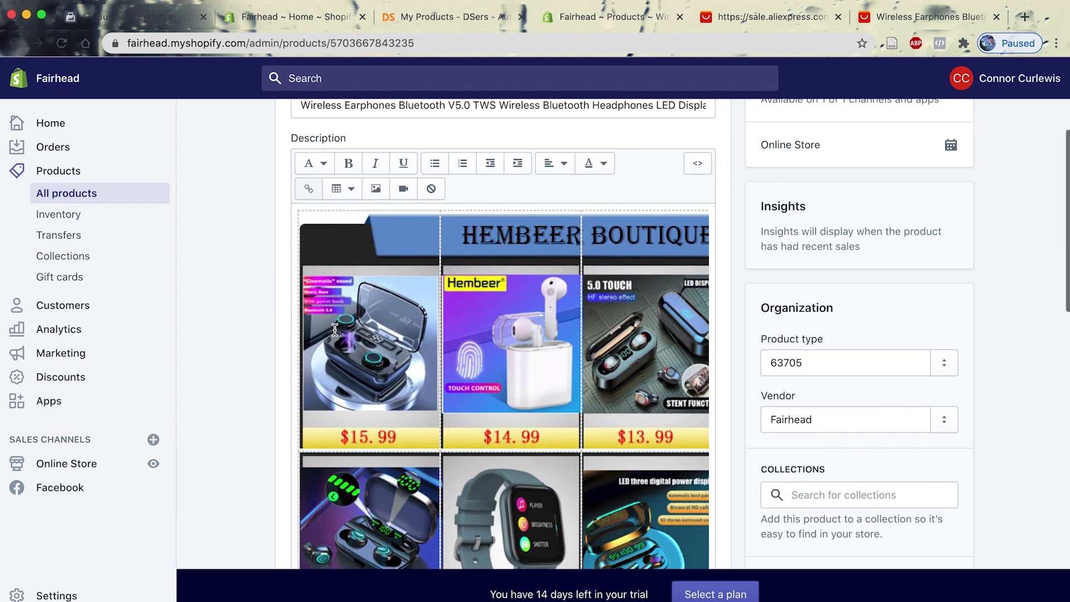
scroll(335, 329, "up", 3)
scroll(254, 319, "up", 4)
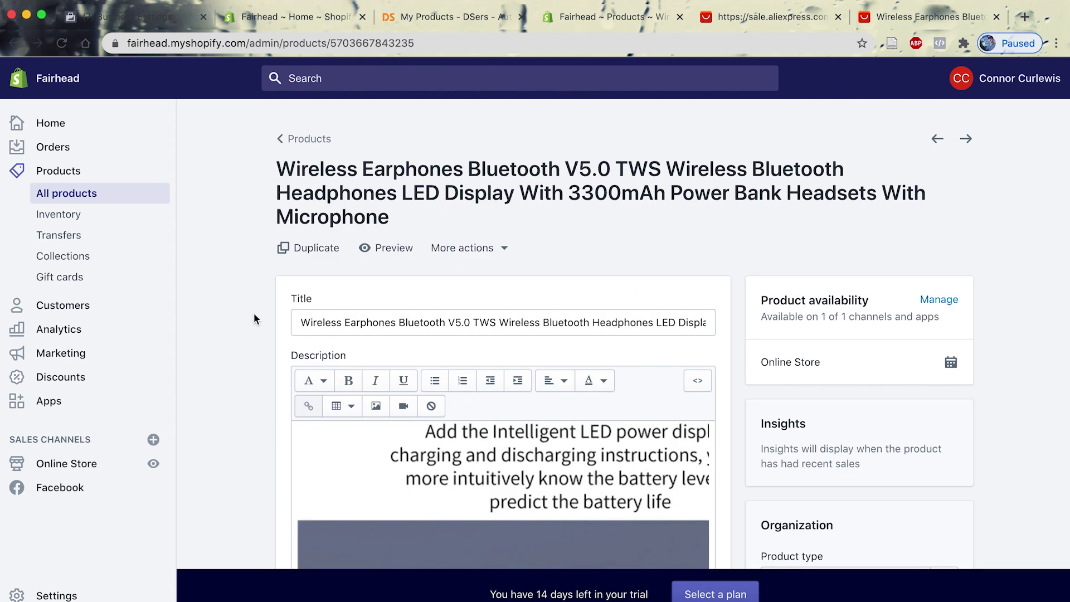
scroll(254, 319, "down", 4)
scroll(460, 395, "down", 5)
scroll(461, 396, "down", 4)
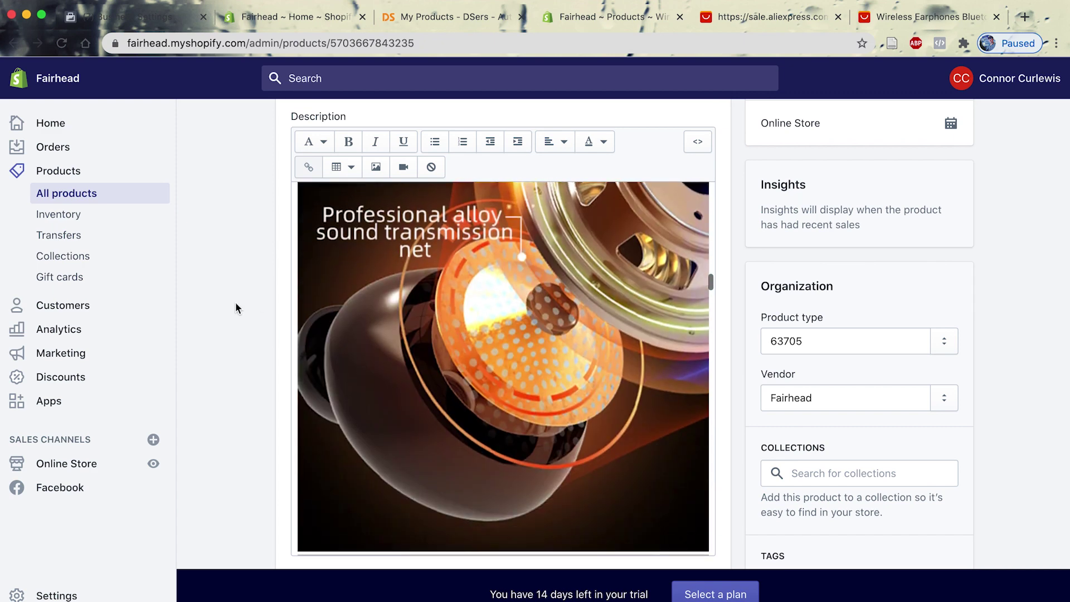
scroll(463, 376, "down", 6)
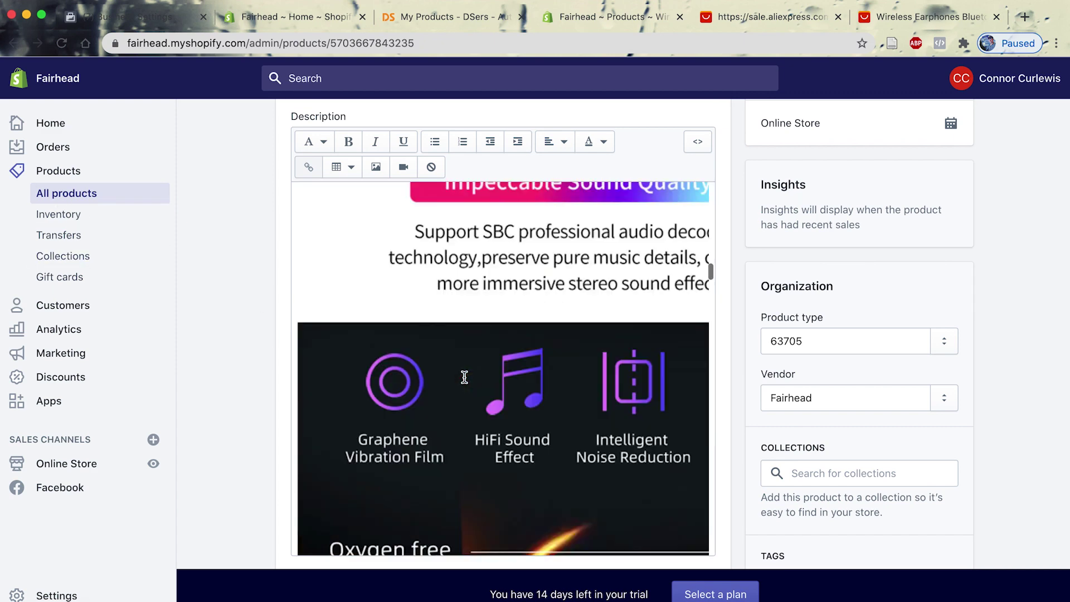
scroll(464, 377, "up", 15)
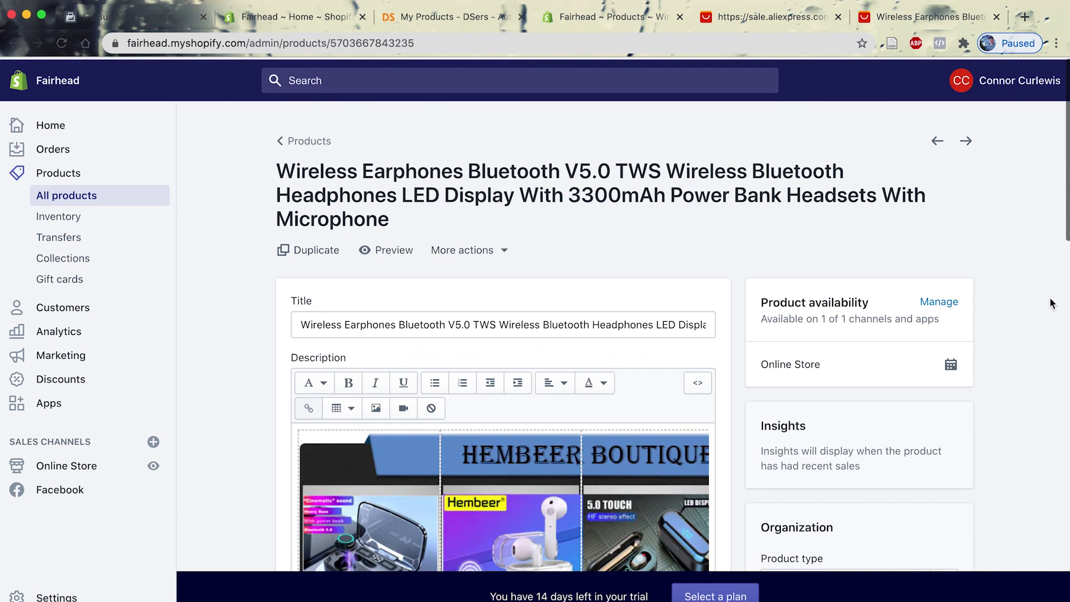
left_click(79, 125)
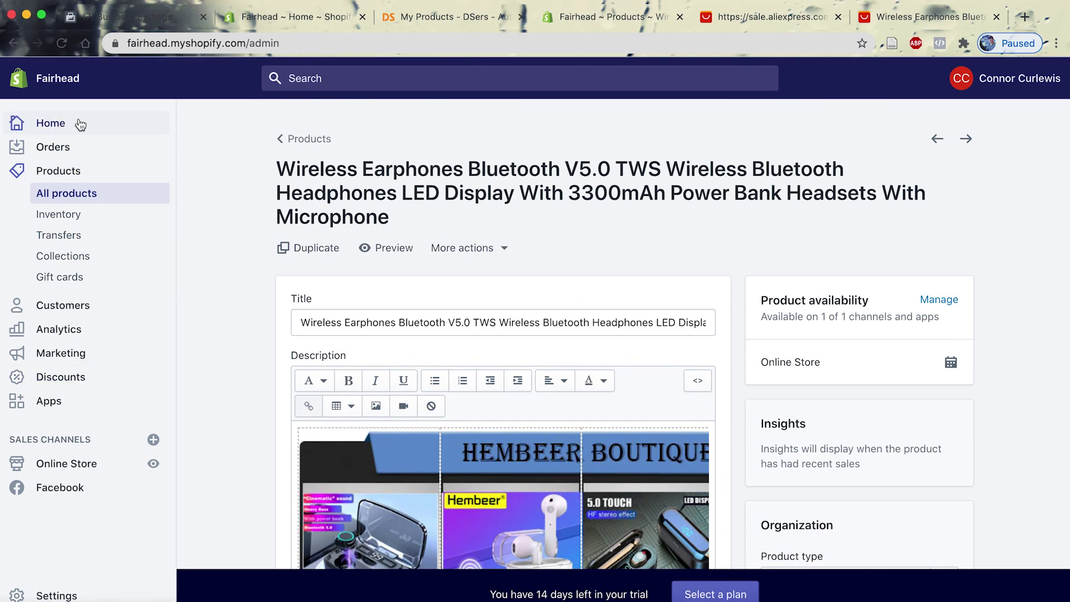
Open the theme editor's featured product section settings.
left_click(444, 403)
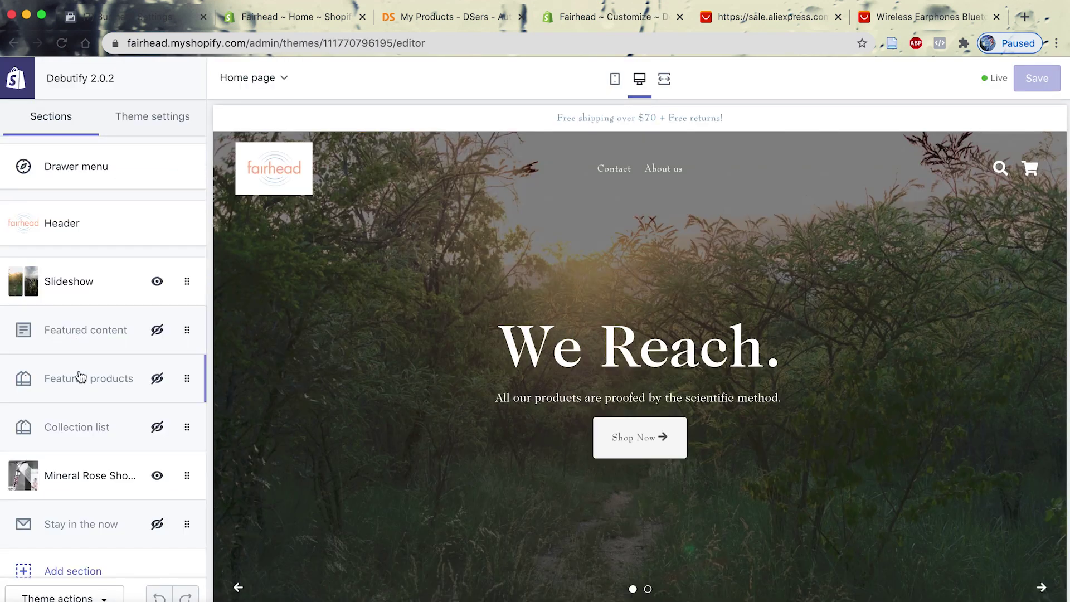
left_click(81, 377)
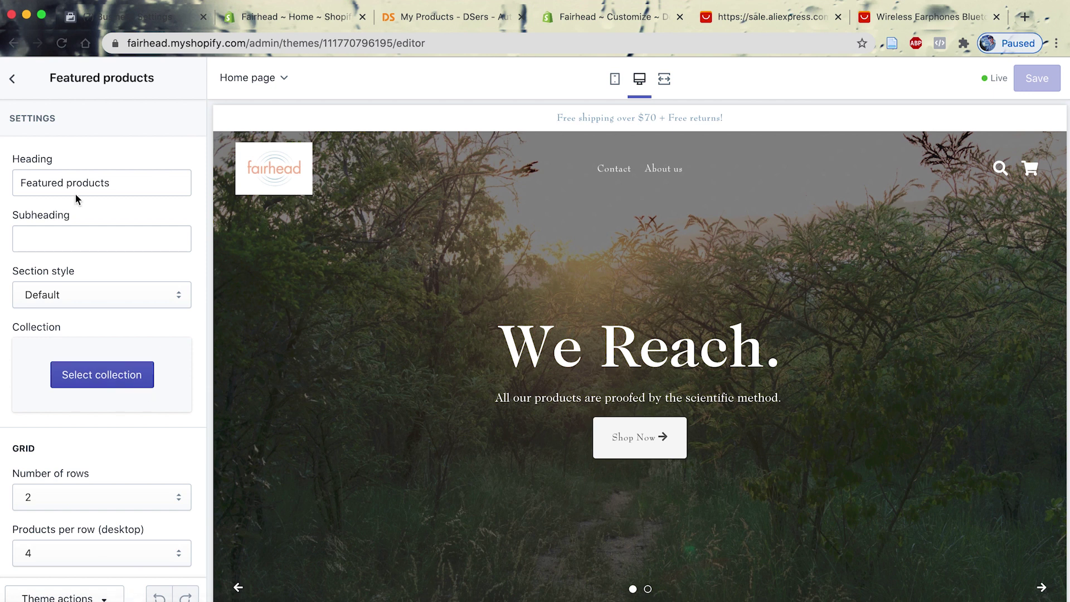
left_click(10, 90)
left_click(80, 475)
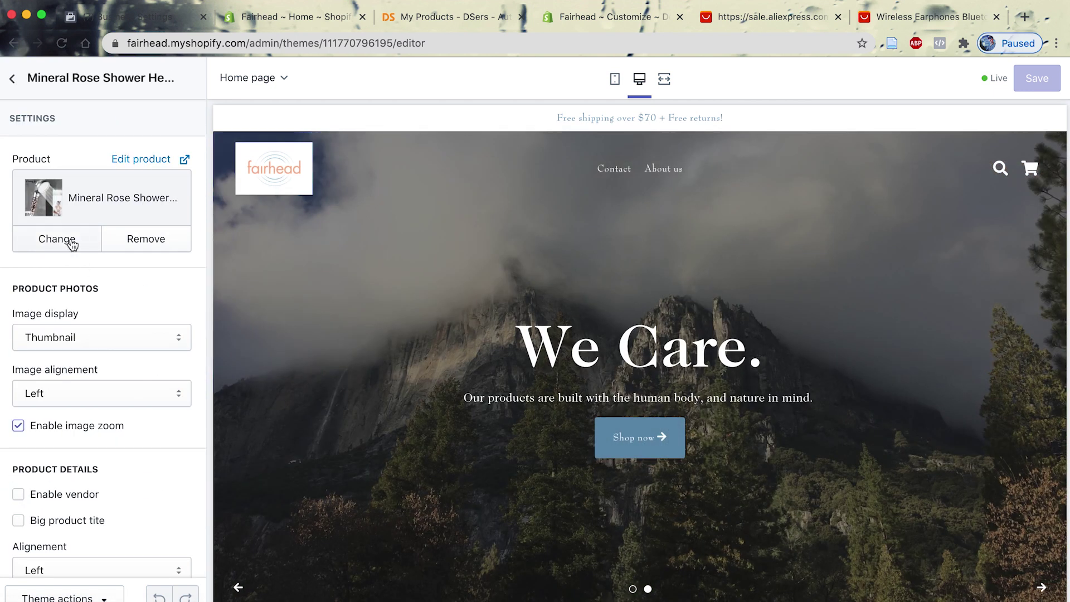
Feature Mineral Rose Showerhead (old) in the section after briefly trying Wireless Earphones.
left_click(71, 244)
left_click(118, 402)
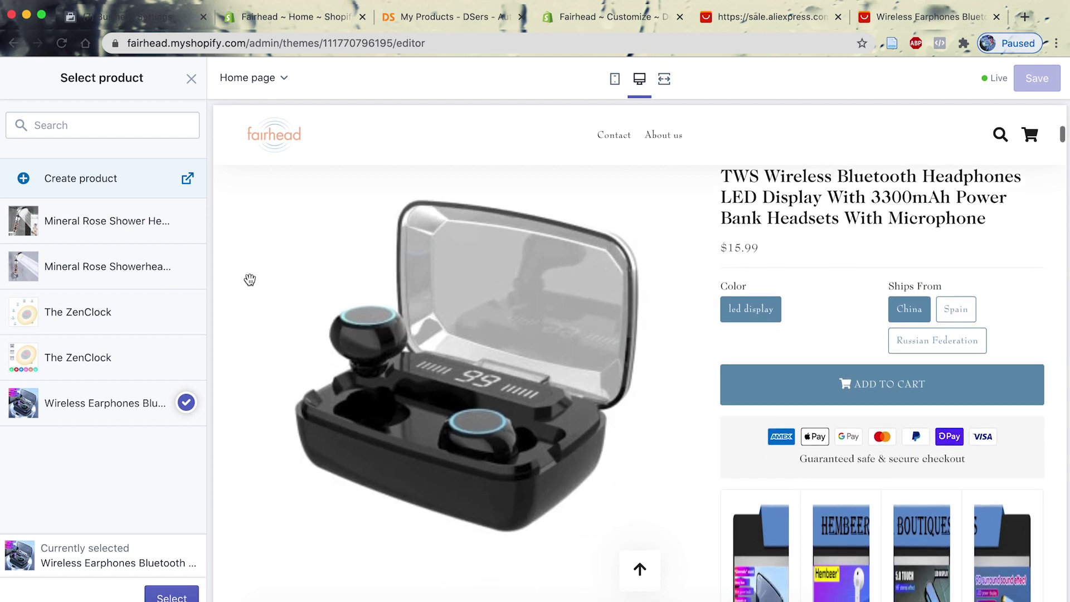
scroll(249, 279, "down", 8)
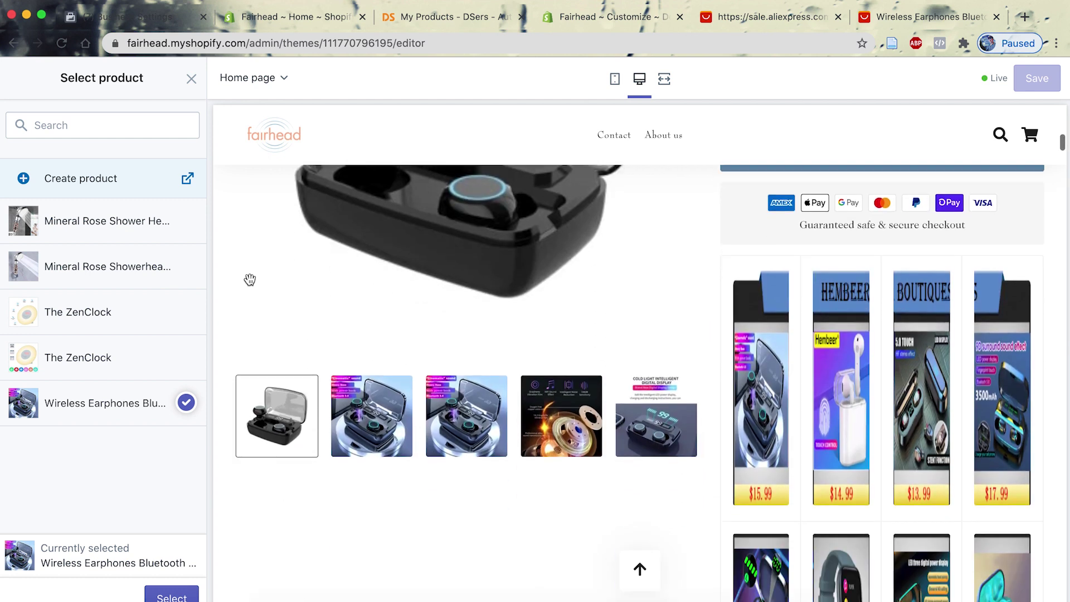
scroll(249, 280, "down", 10)
scroll(251, 284, "up", 8)
scroll(249, 285, "up", 7)
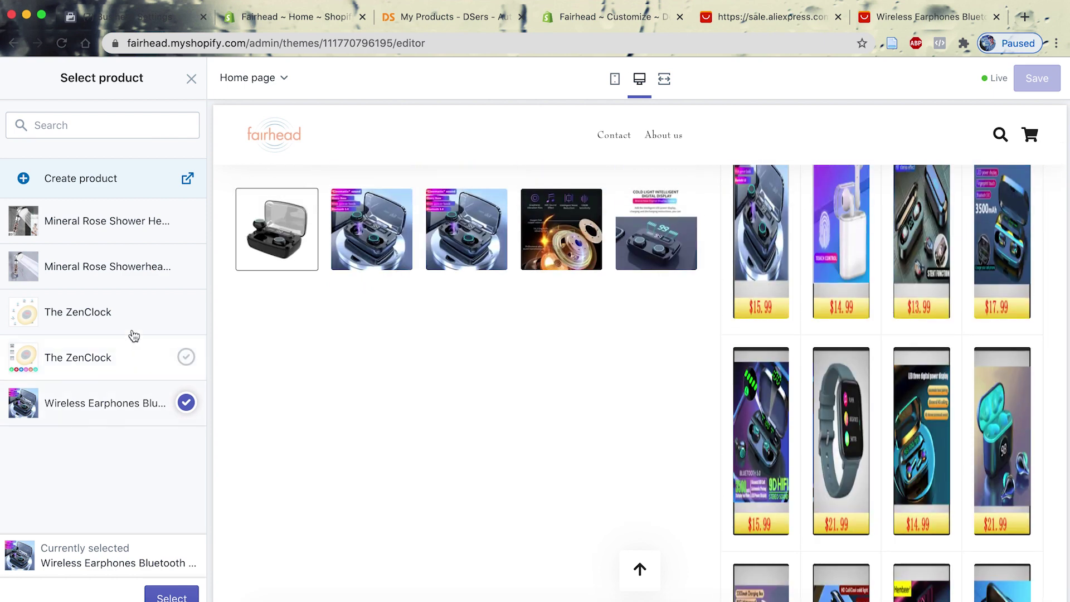
left_click(132, 266)
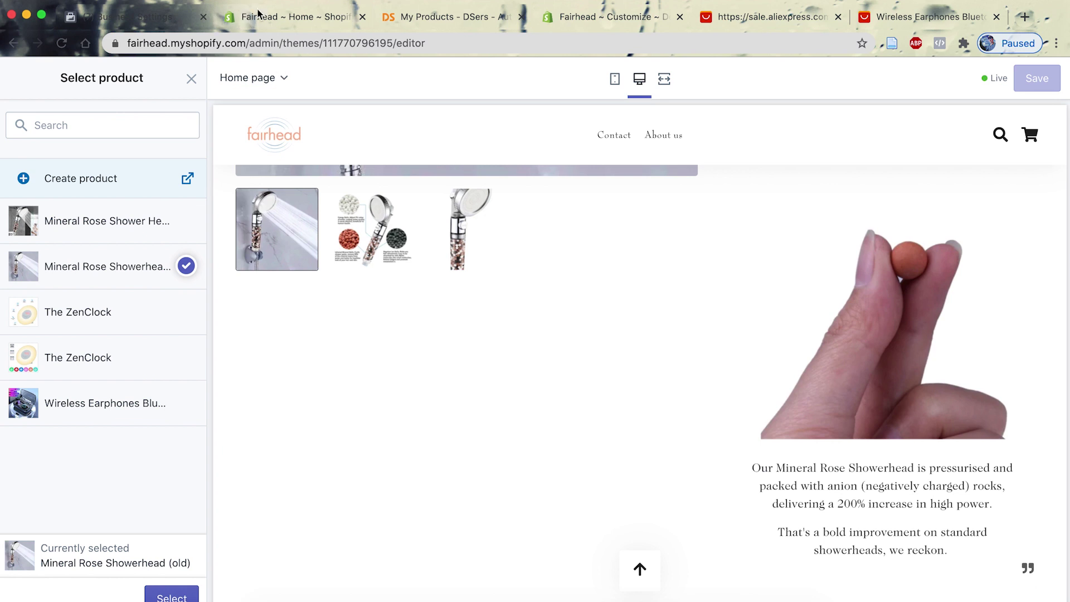
left_click(424, 22)
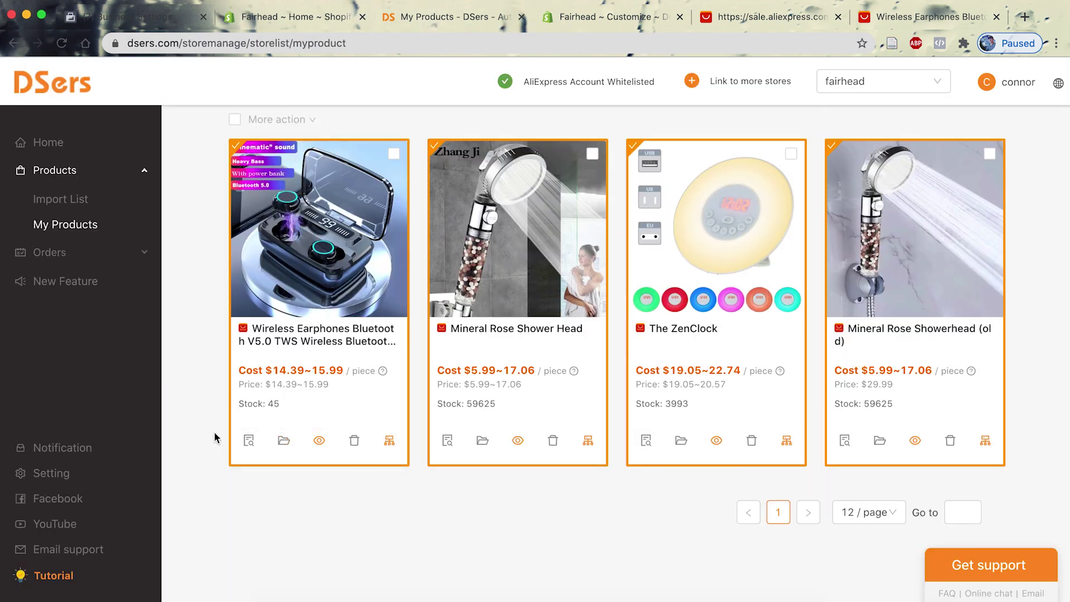
Review the earphones' supplier mapping in DSers, close it, and return to Home.
left_click(389, 440)
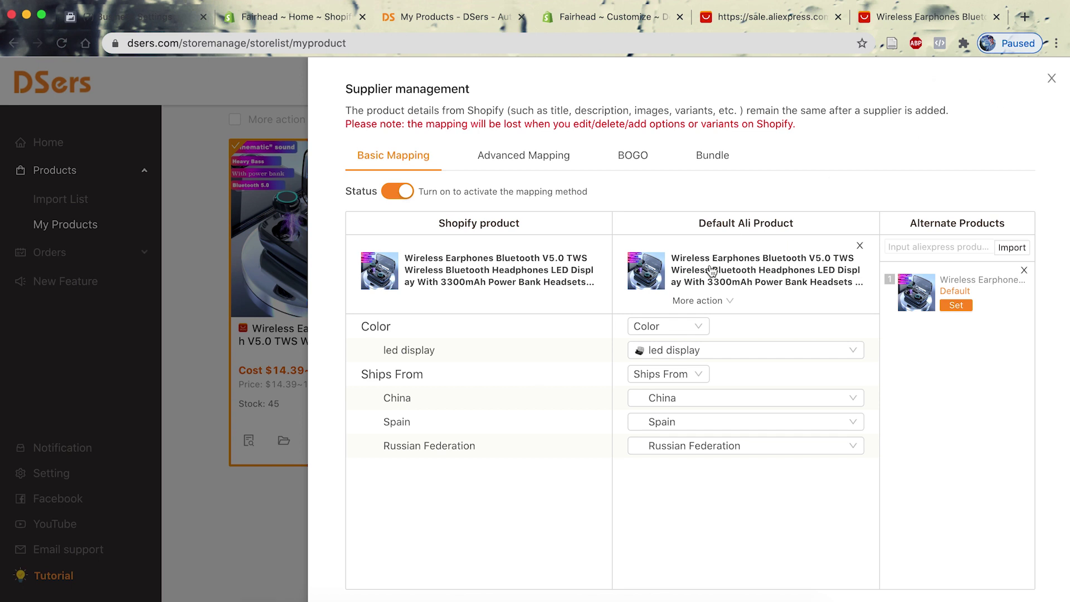
left_click(1051, 79)
scroll(185, 342, "up", 4)
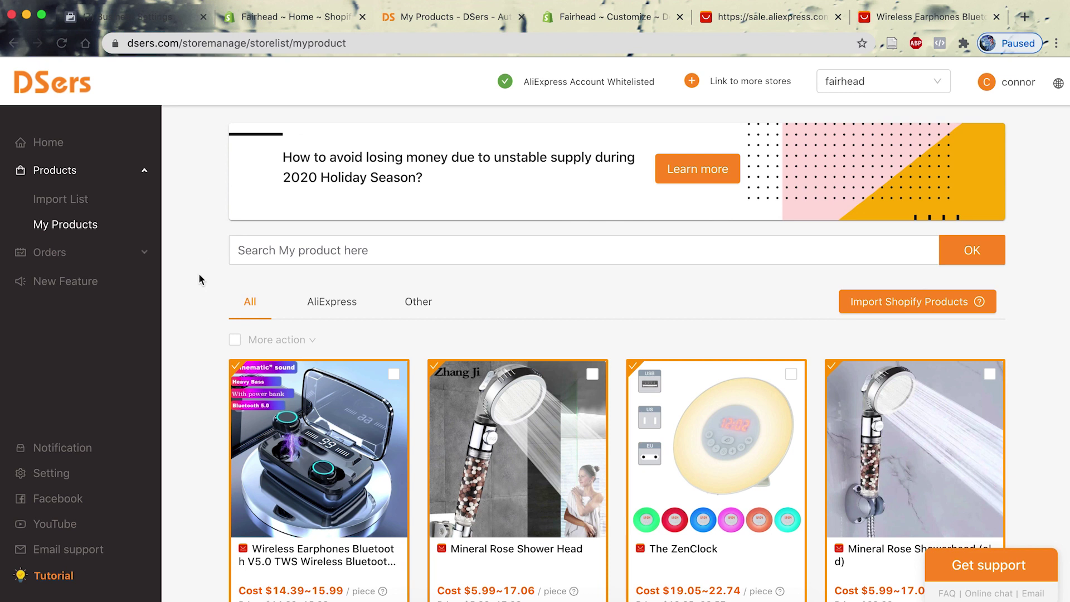
left_click(70, 146)
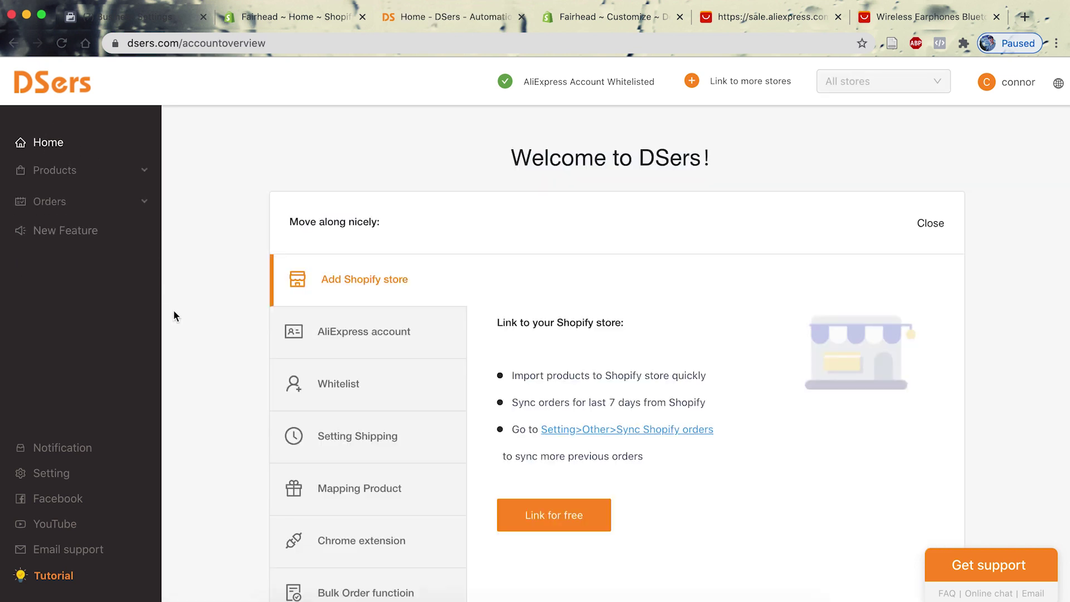
View the AliExpress account and Whitelist steps of the Welcome to DSers guide.
scroll(199, 367, "down", 1)
scroll(200, 363, "up", 1)
left_click(411, 345)
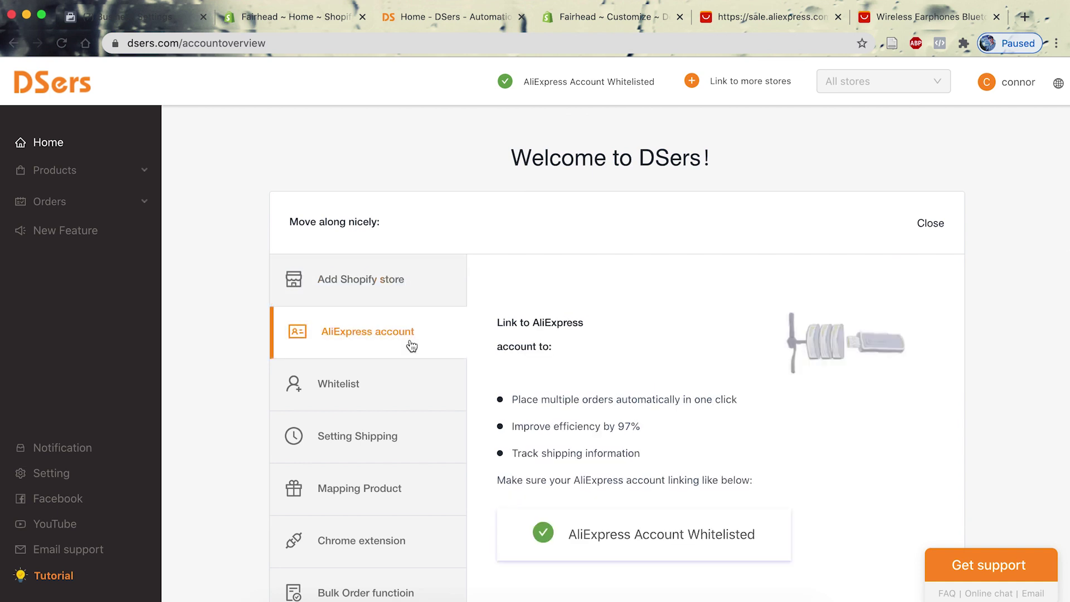
left_click(396, 389)
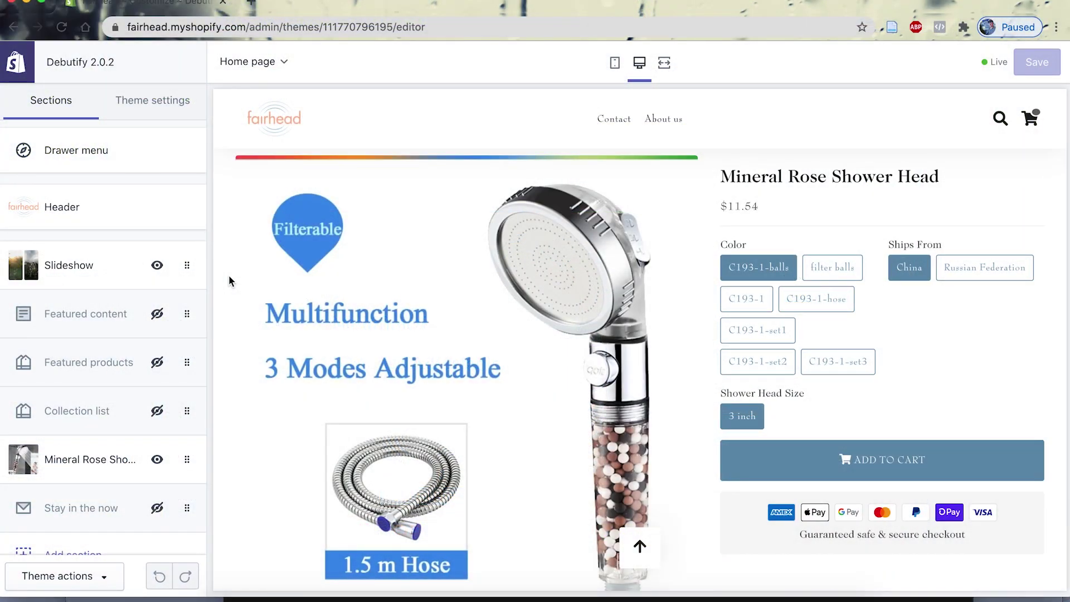
Screenshot the Mineral Rose Shower Head product image from the store preview with Cmd+Shift+4.
key("super+shift+4")
left_click_drag(234, 169, 707, 582)
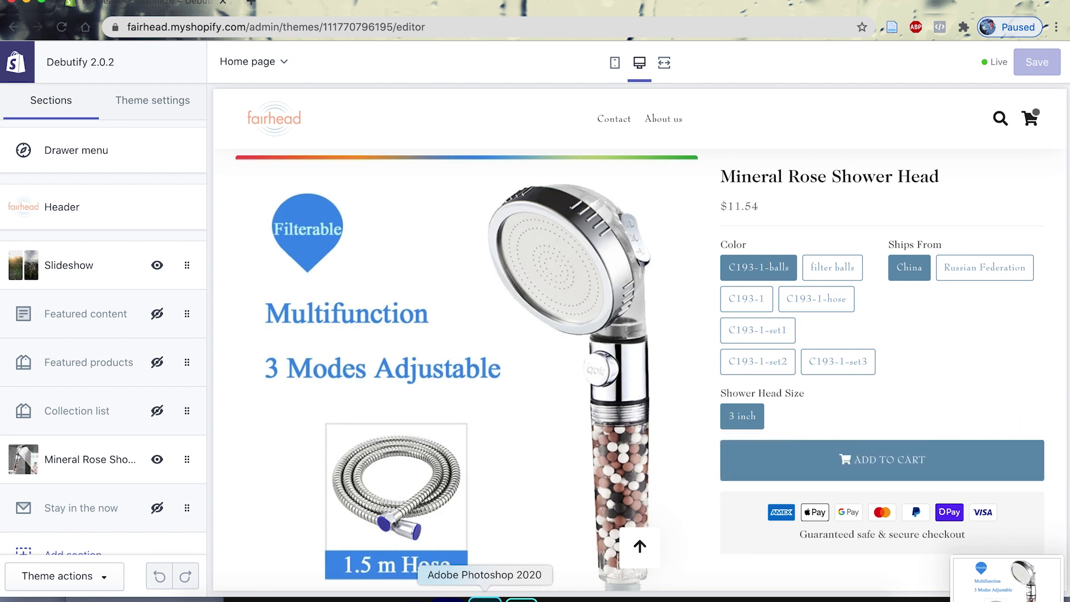
left_click(485, 599)
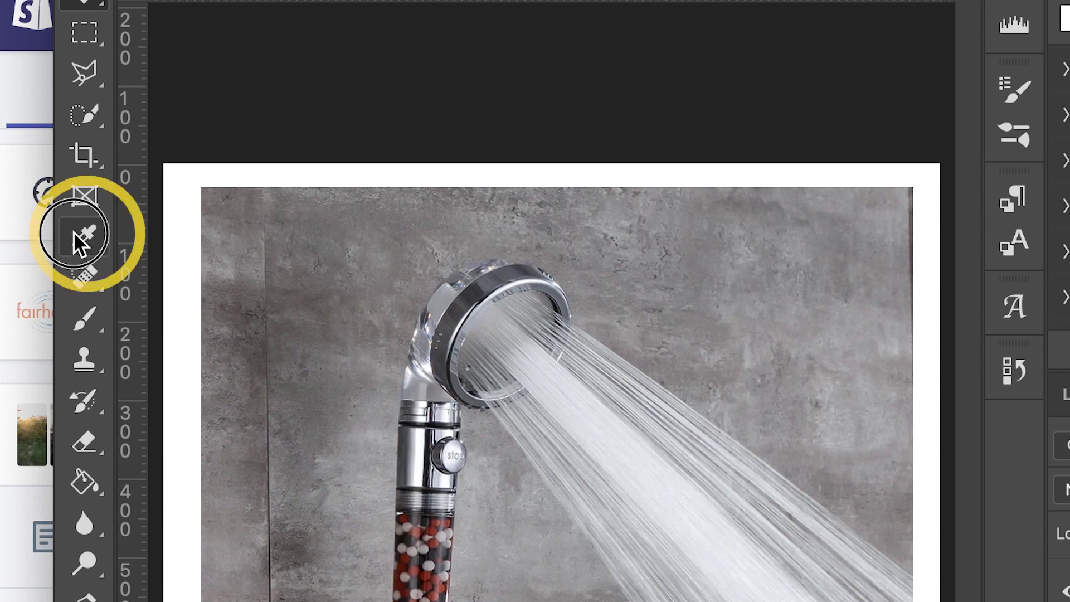
Sample the shower head rim with Photoshop's Eyedropper, getting hex 5c6065.
left_click(40, 170)
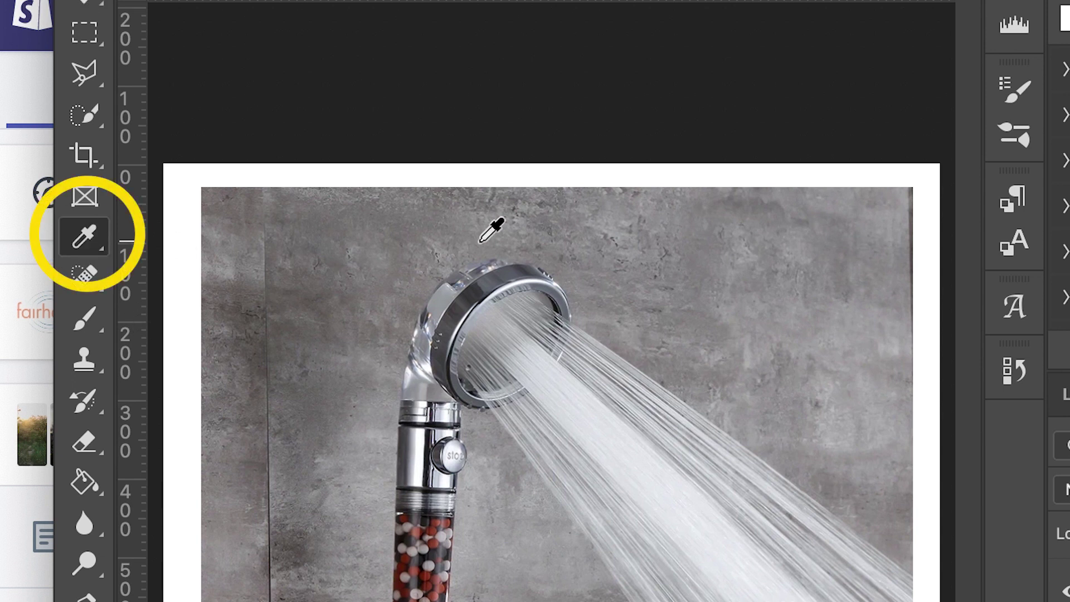
left_click(493, 285)
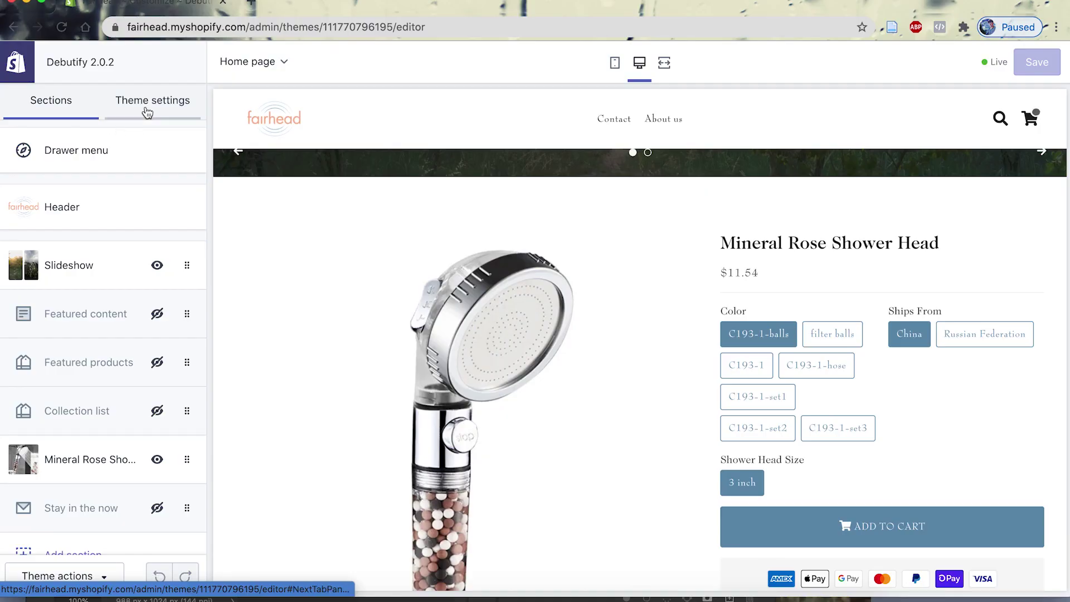
left_click(145, 105)
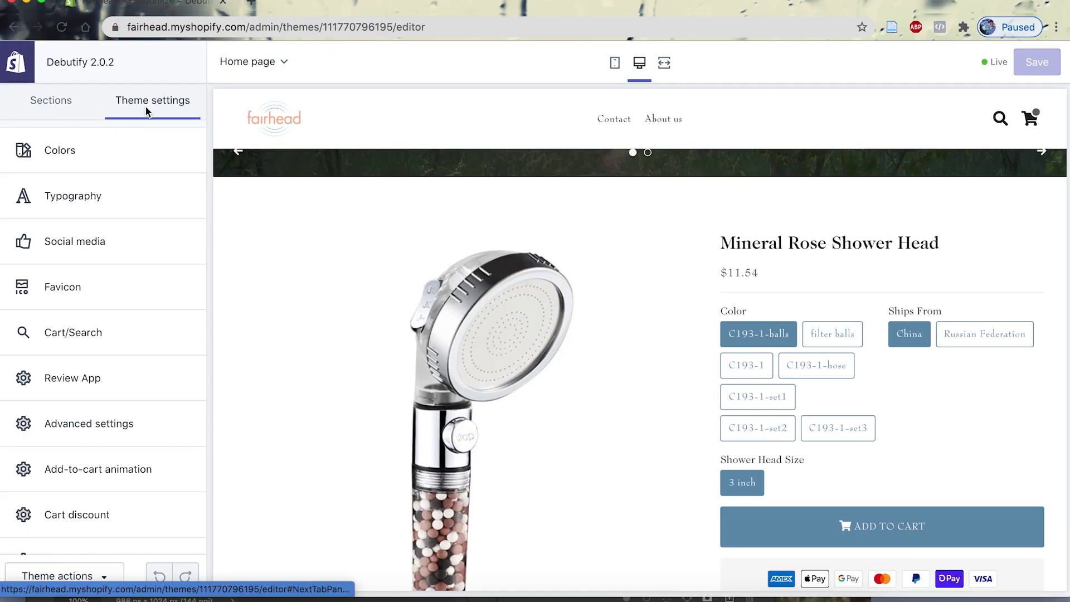
Set the theme's Buttons colour to #5C6065 in Colors settings.
left_click(81, 170)
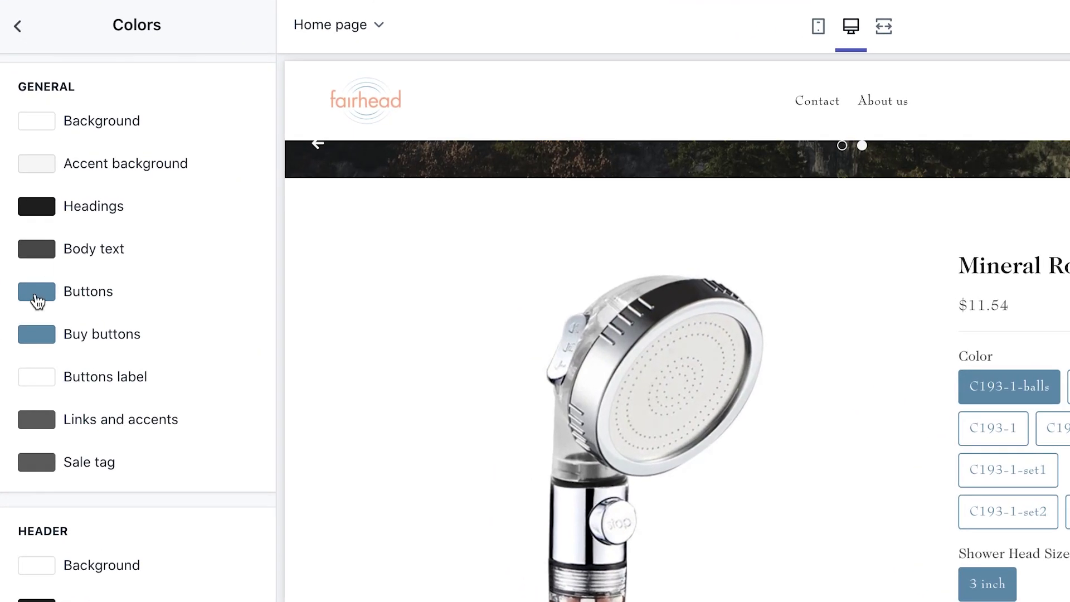
left_click(30, 274)
left_click(60, 499)
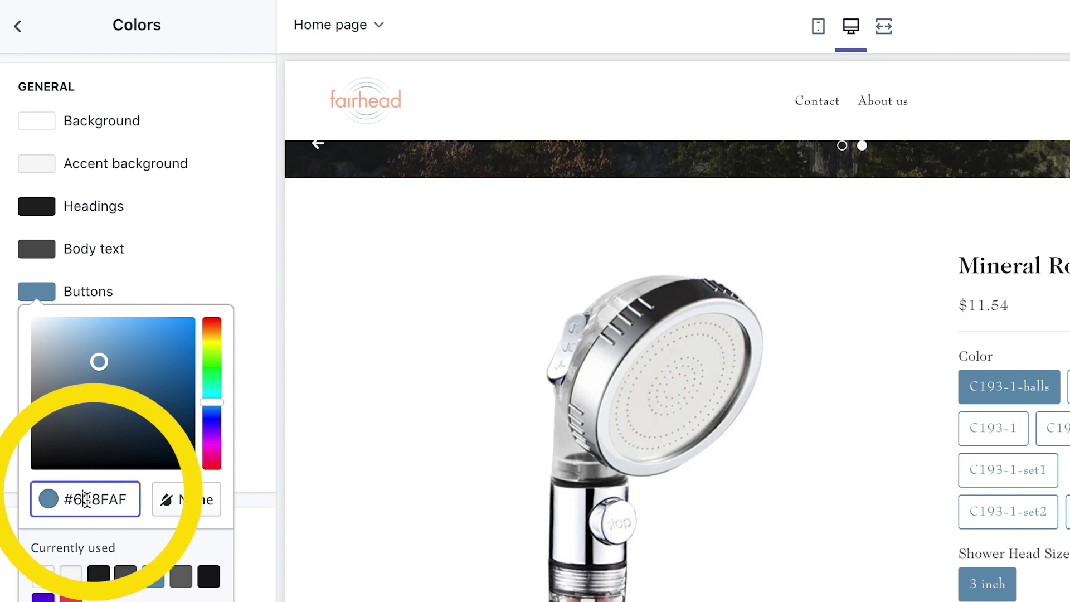
type("#5C6065")
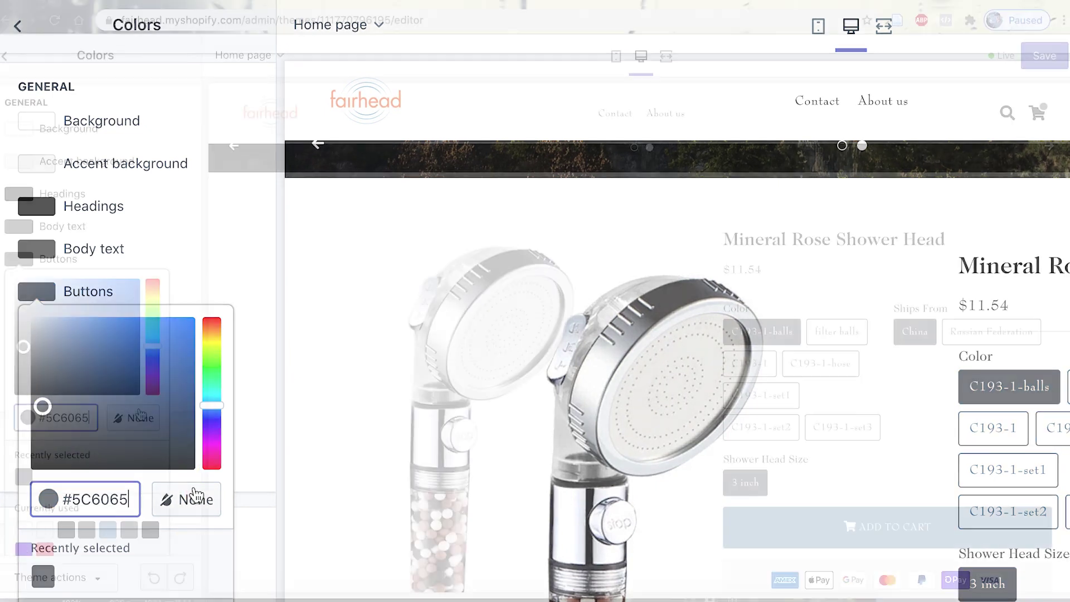